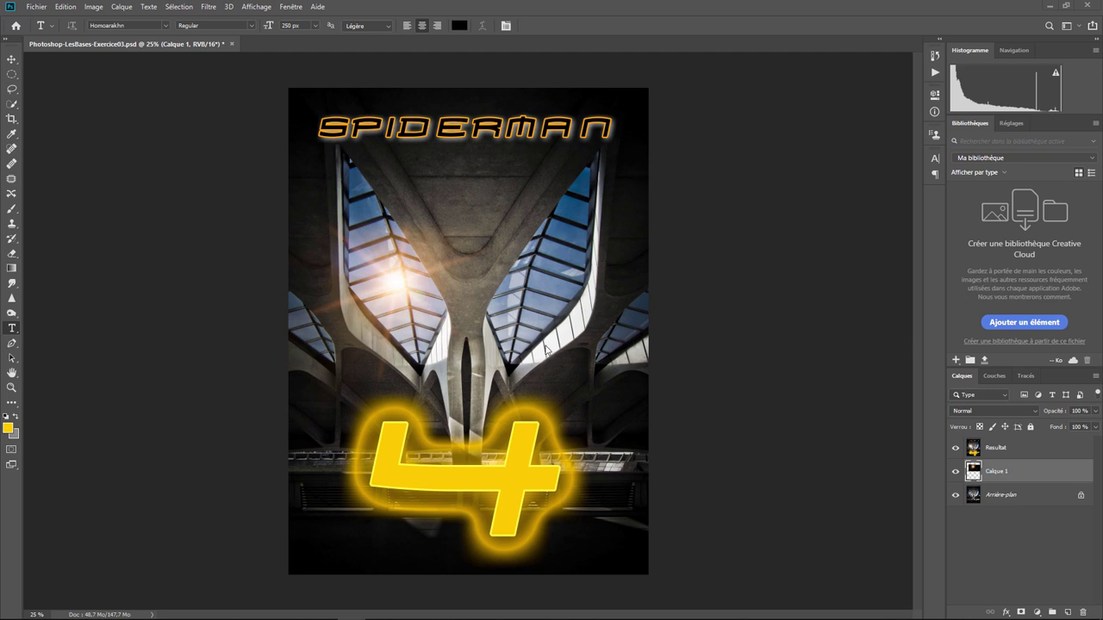
- Toggle the Resultat, lens flare and background layers to inspect them, leaving Resultat hidden
left_click(955, 449)
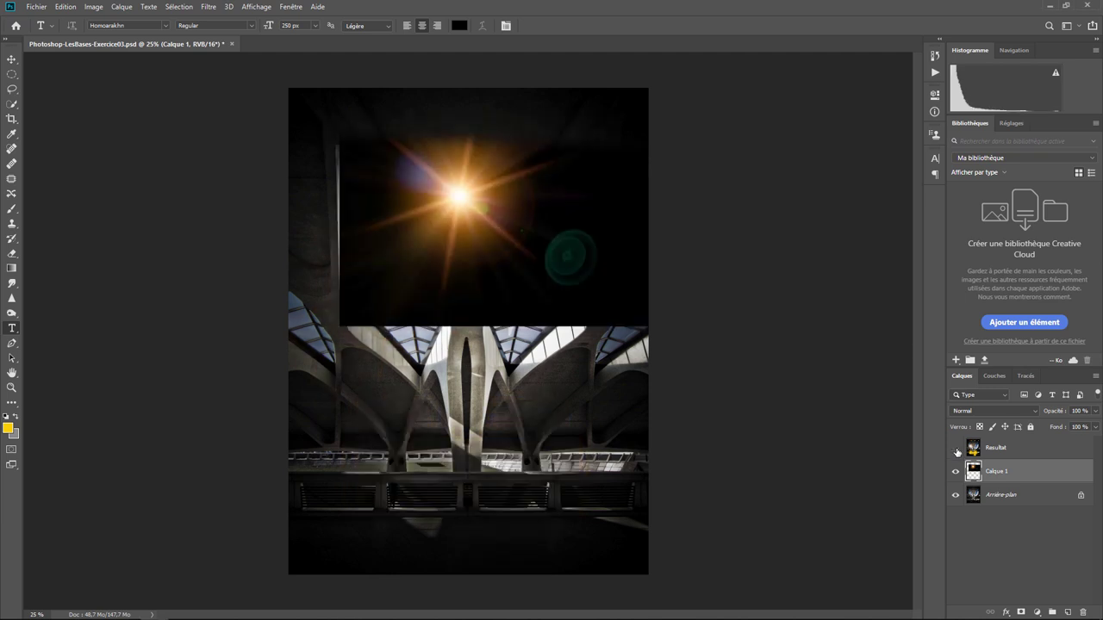
left_click(955, 497)
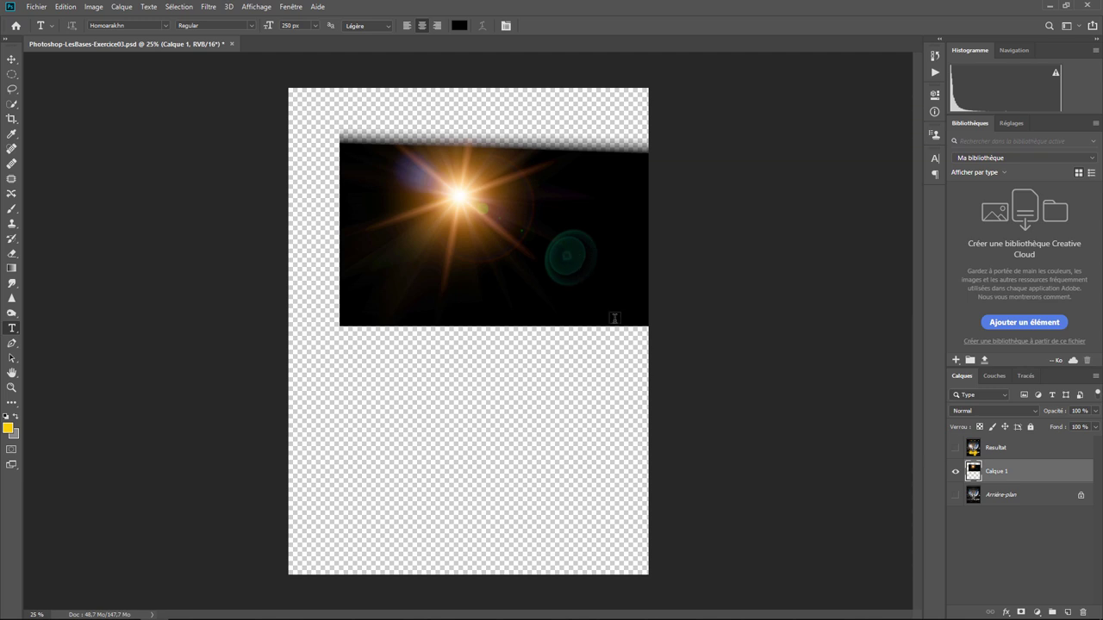
left_click(955, 472)
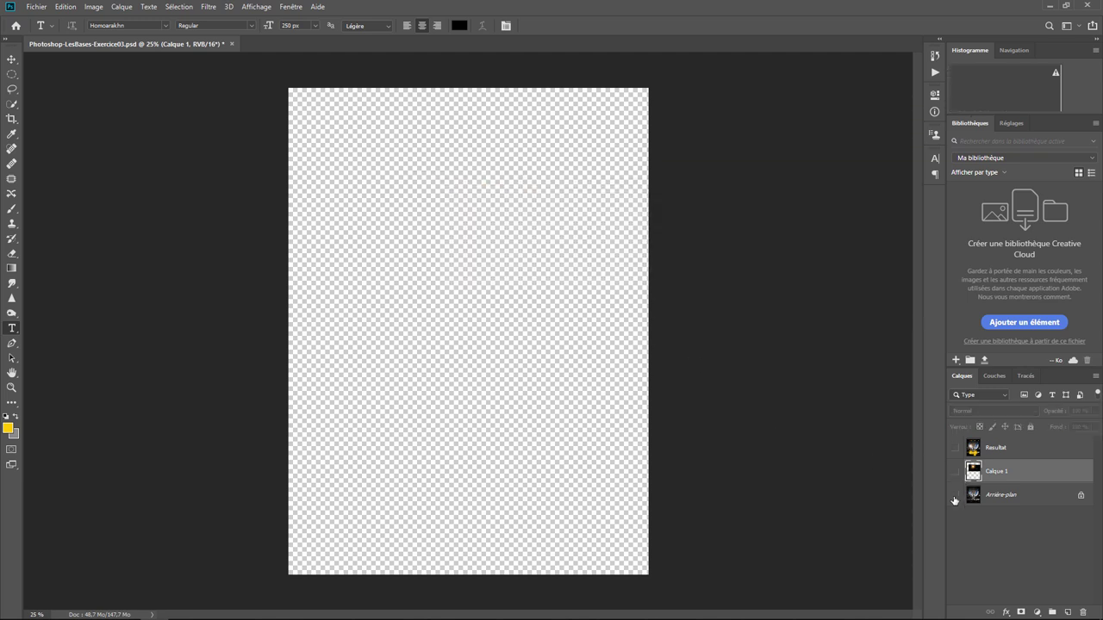
left_click(955, 497)
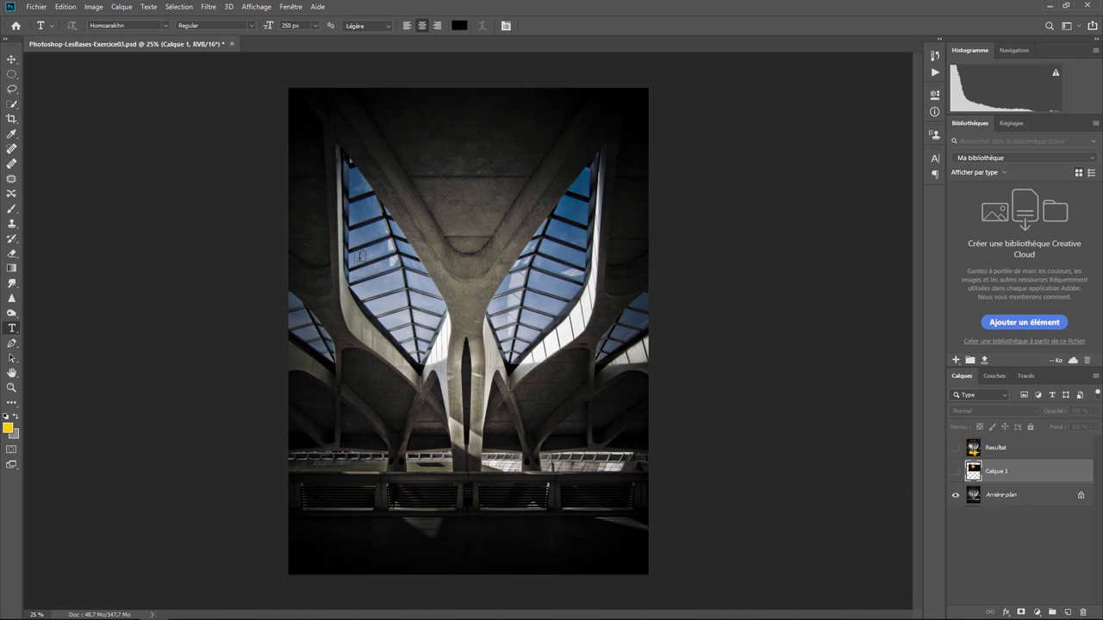
left_click(956, 470)
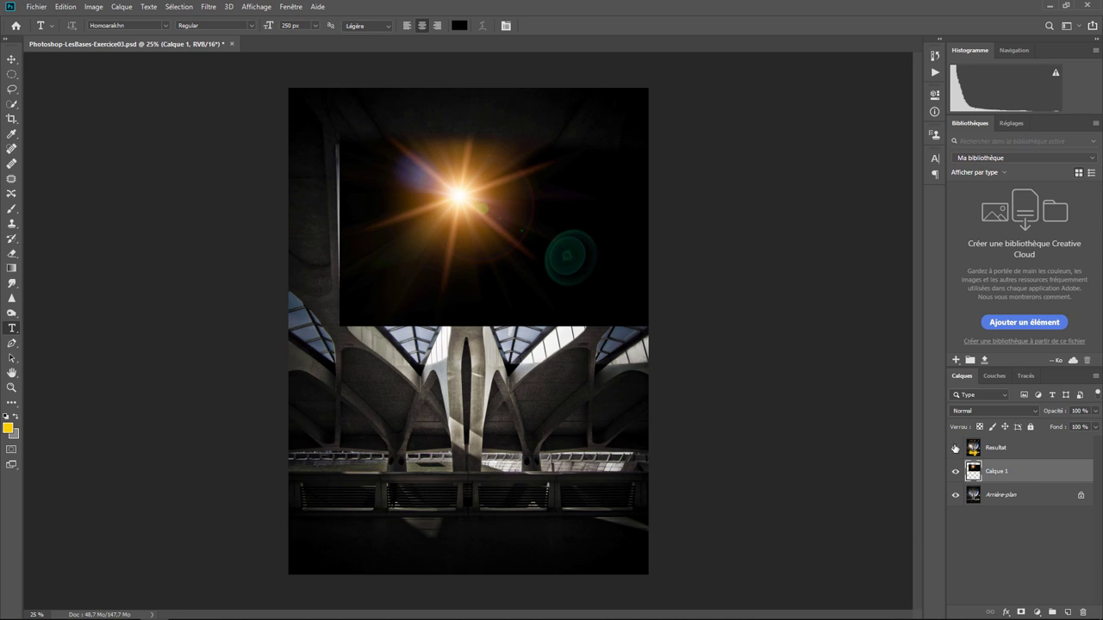
left_click(955, 449)
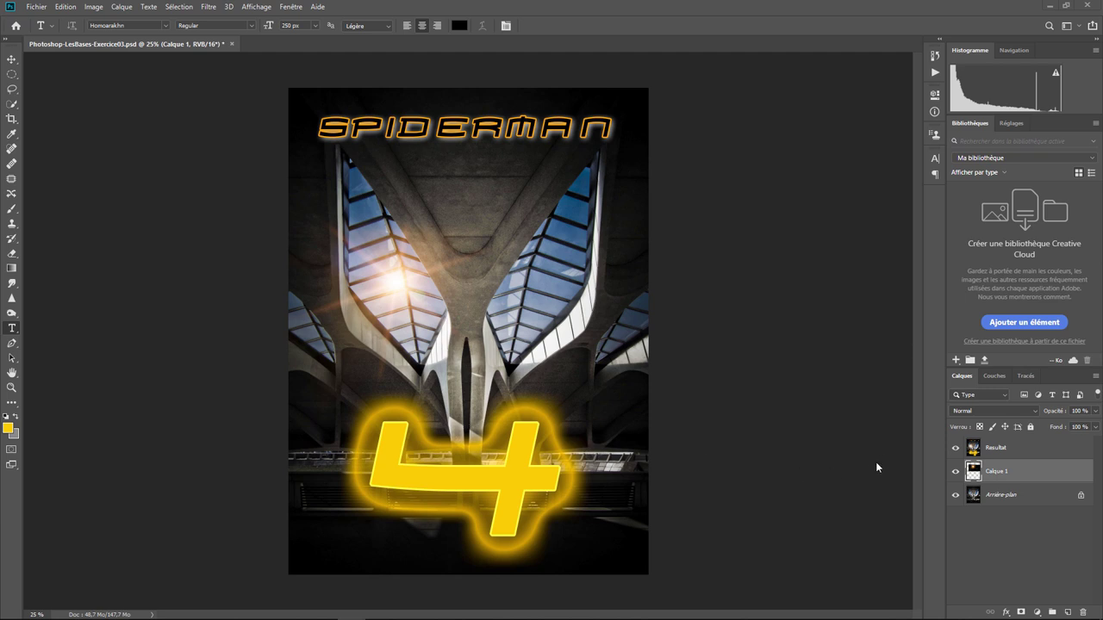
left_click(956, 448)
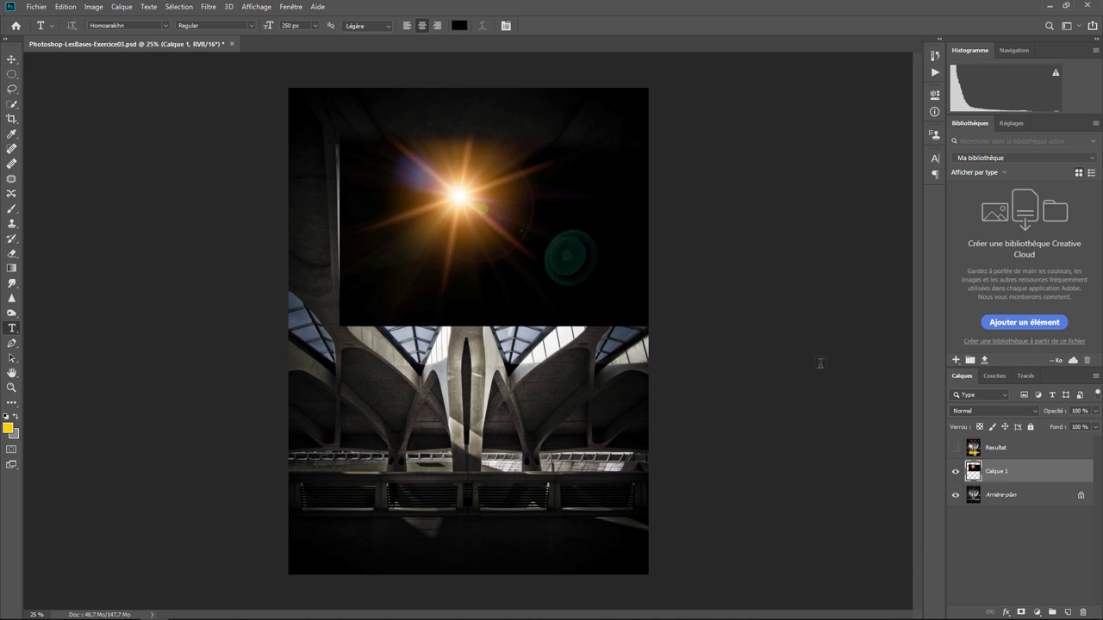
- Mask out the flare's green lens ring with a soft brush on Calque 1's layer mask
left_click(1021, 612)
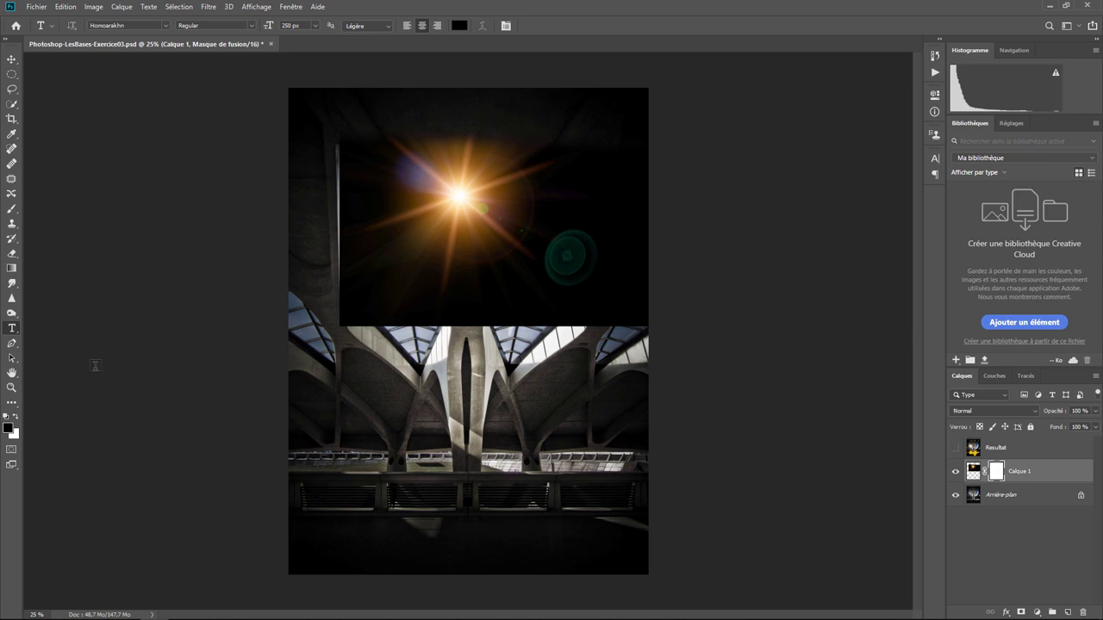
left_click(11, 208)
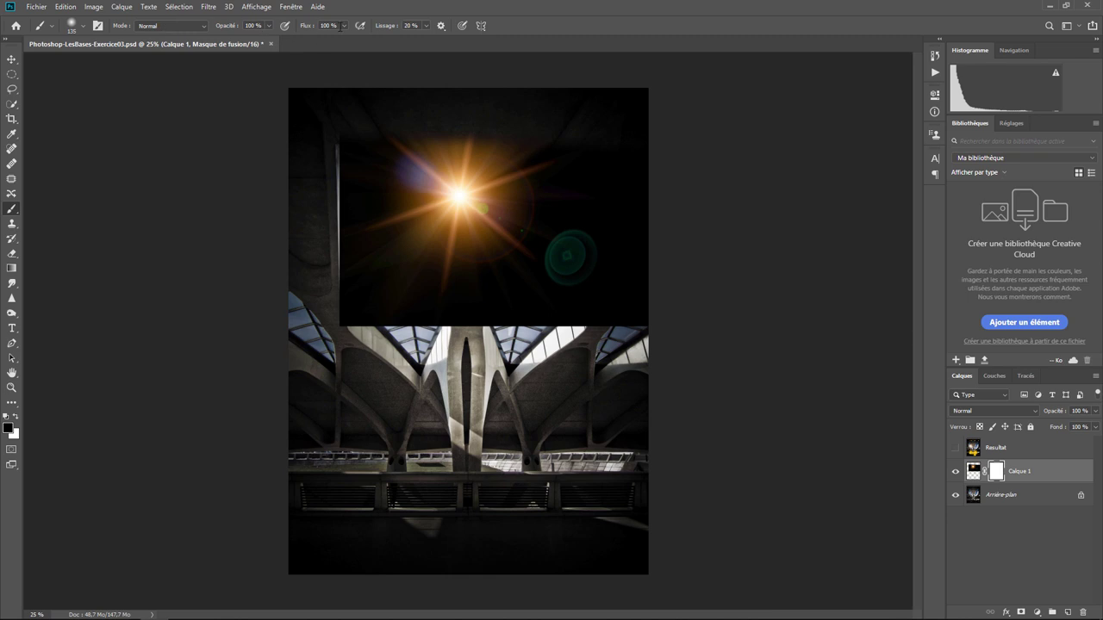
left_click(84, 27)
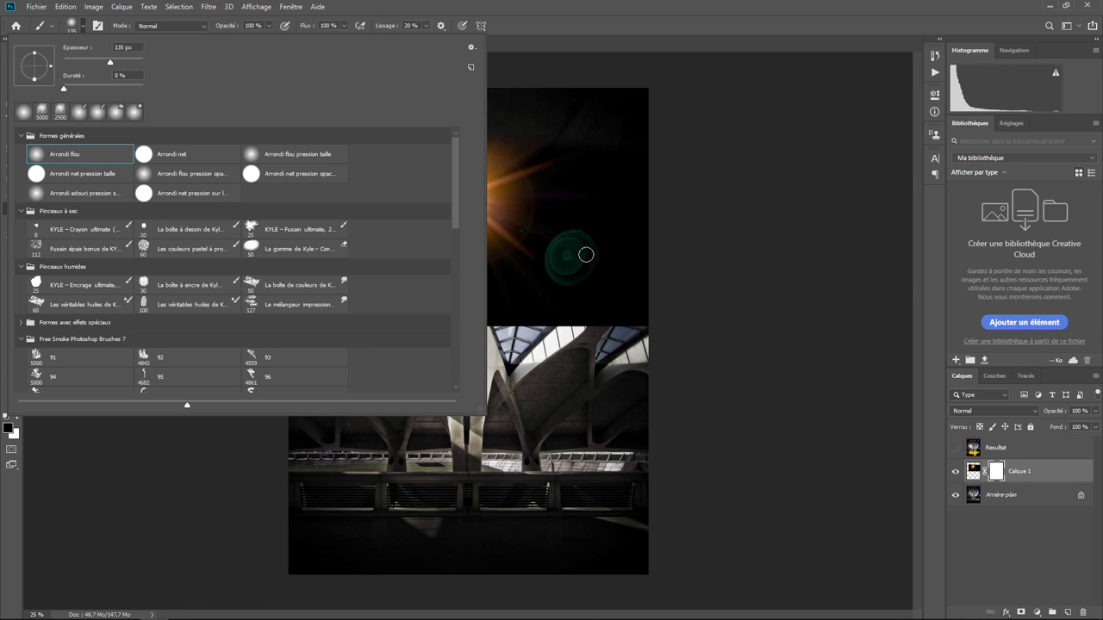
mouse_move(586, 254)
left_mouse_down()
mouse_move(566, 265)
mouse_move(566, 283)
mouse_move(551, 245)
mouse_move(581, 237)
mouse_move(581, 286)
left_mouse_up()
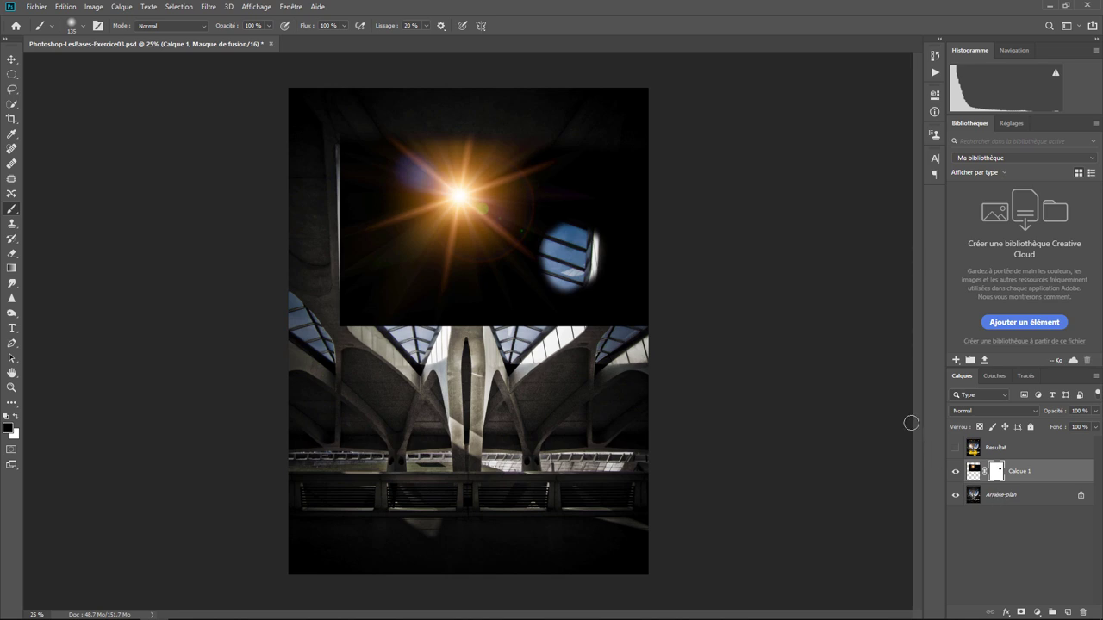
left_click(972, 476)
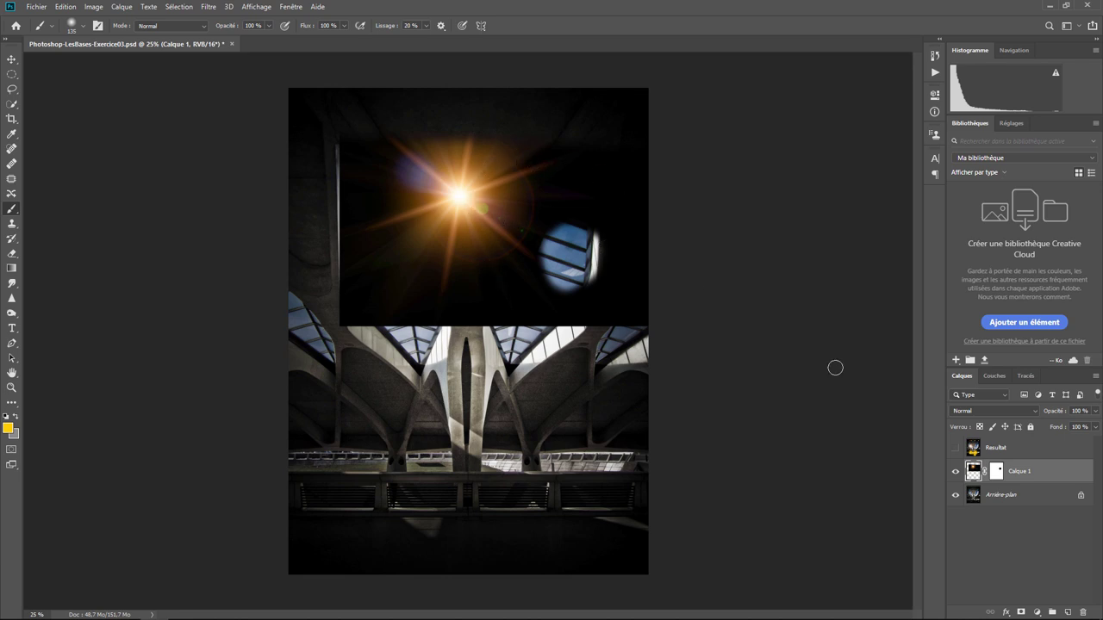
left_click(987, 411)
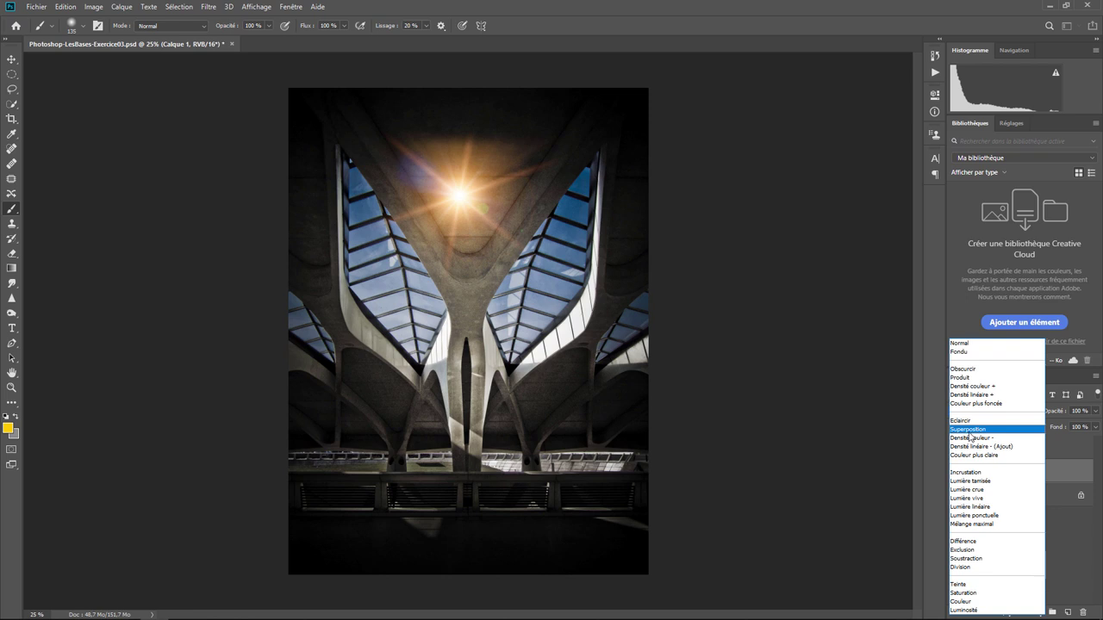
- Set Calque 1 to Superposition and shift the flare down-left onto the left glass roof
left_click(970, 431)
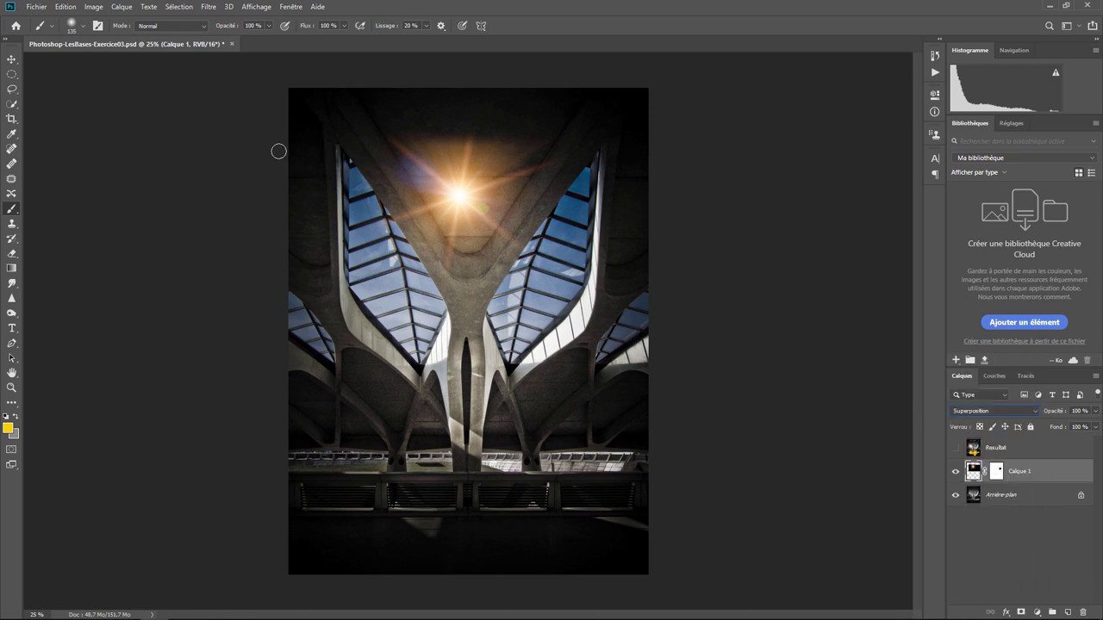
left_click(12, 59)
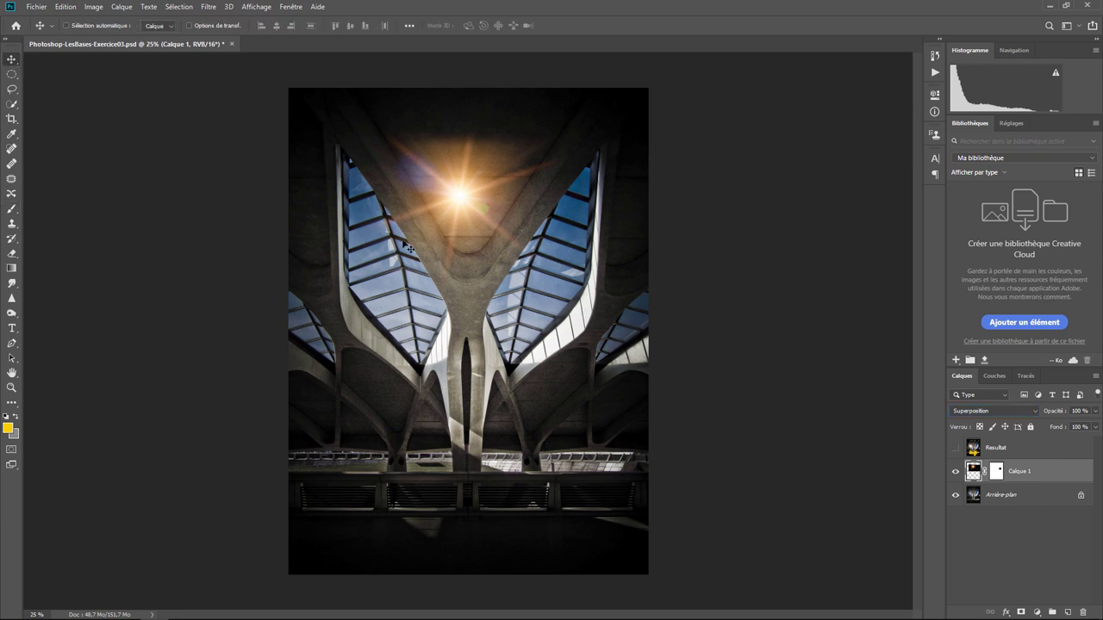
left_click_drag(456, 197, 394, 278)
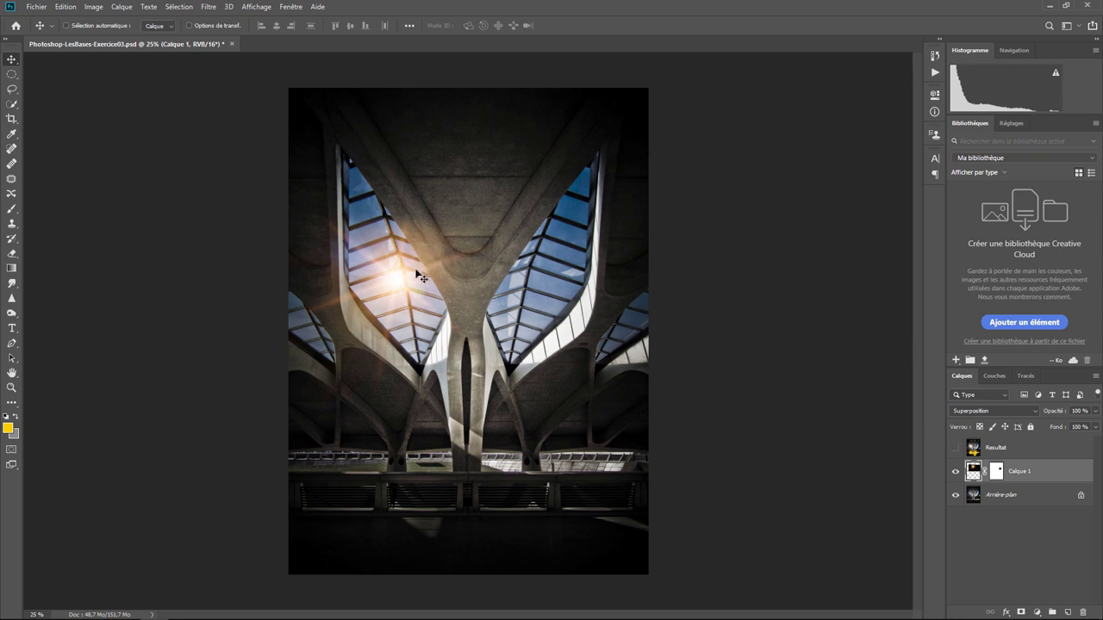
left_click(955, 448)
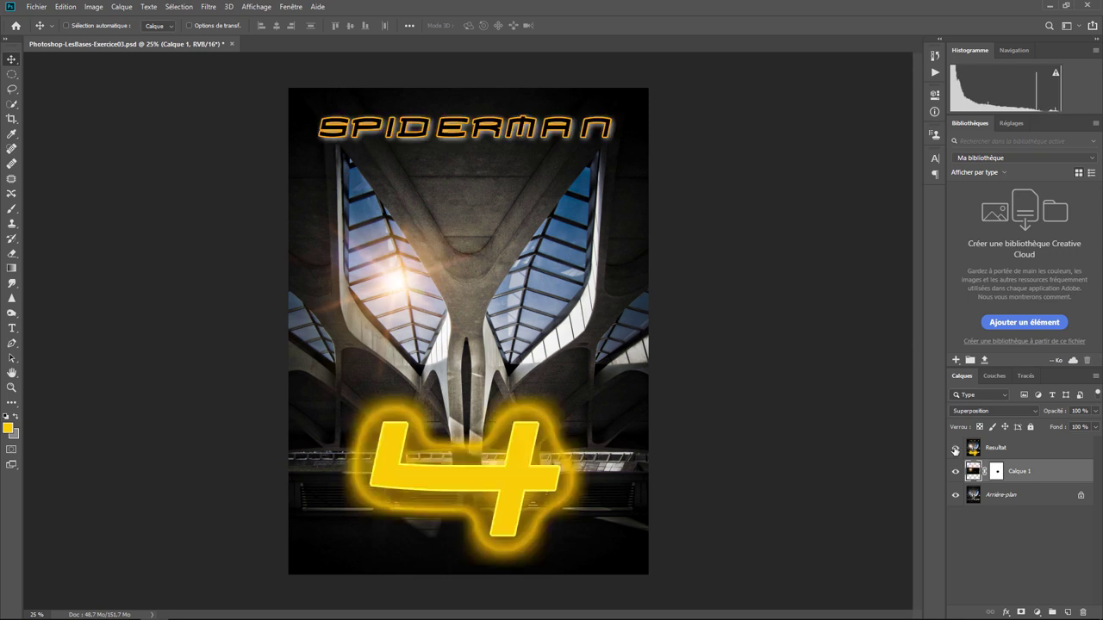
left_click(955, 448)
left_click(955, 448)
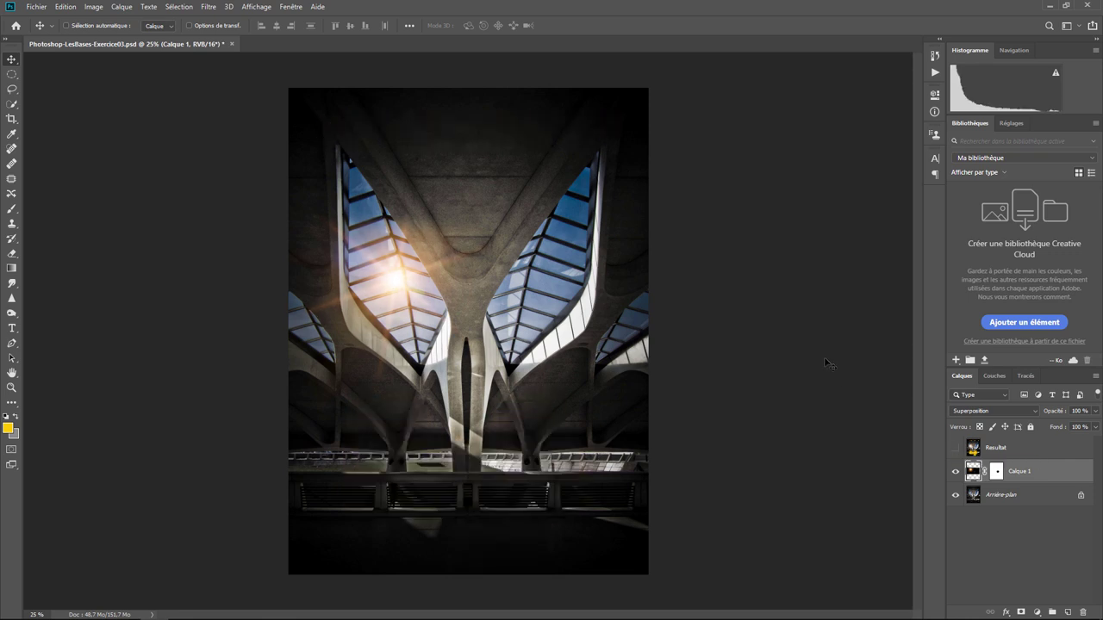
- Add a left-aligned SPIDERMAN text title over the skylights
left_click(13, 330)
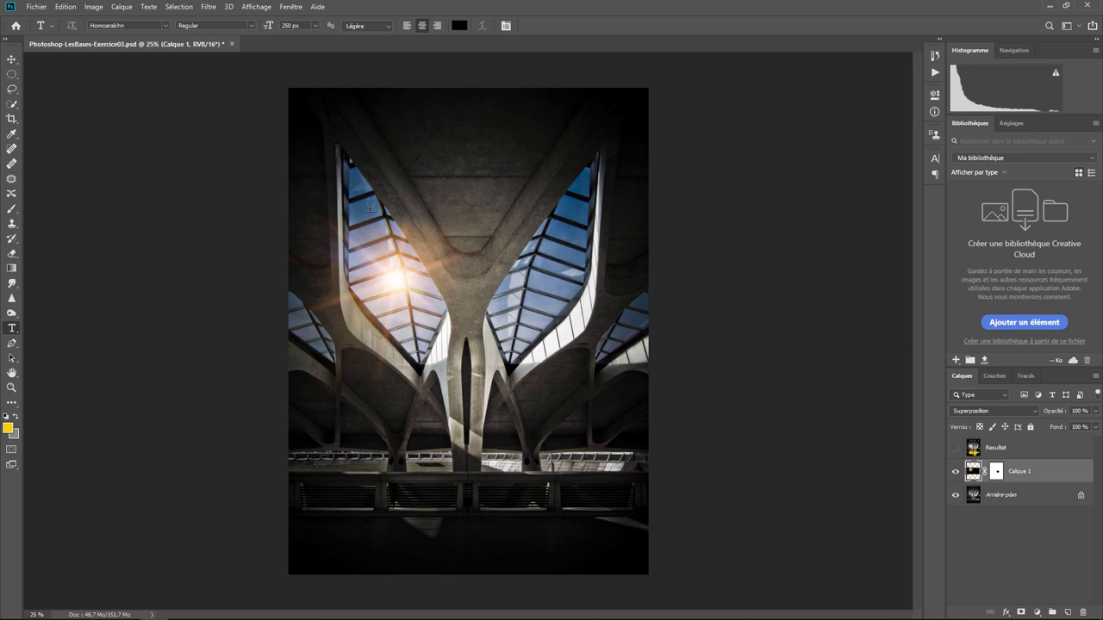
left_click(341, 200)
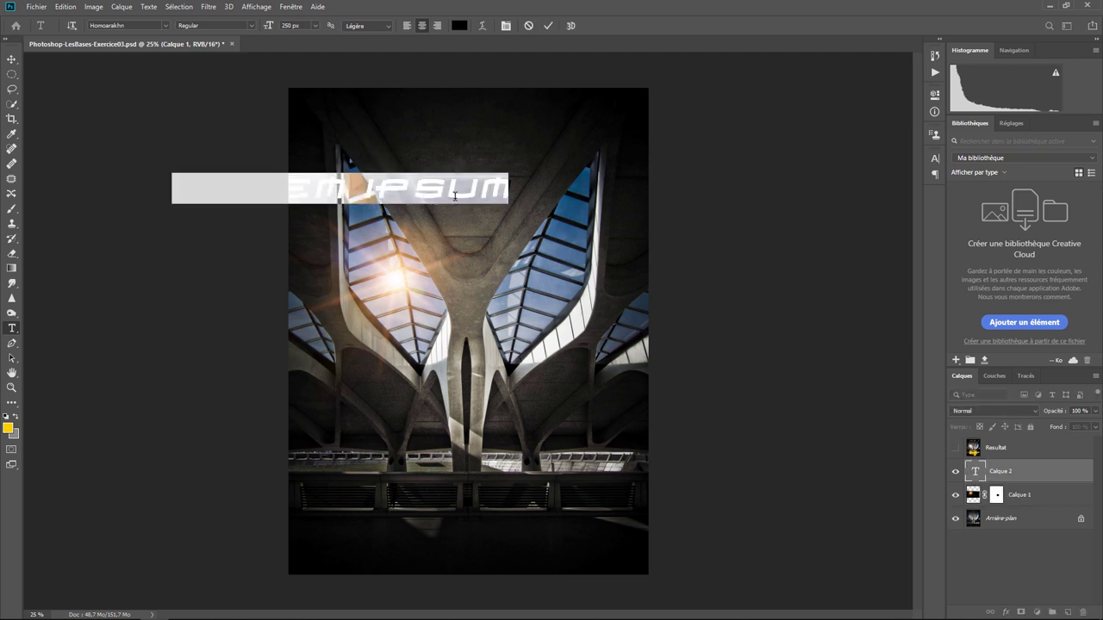
type("SPIDER")
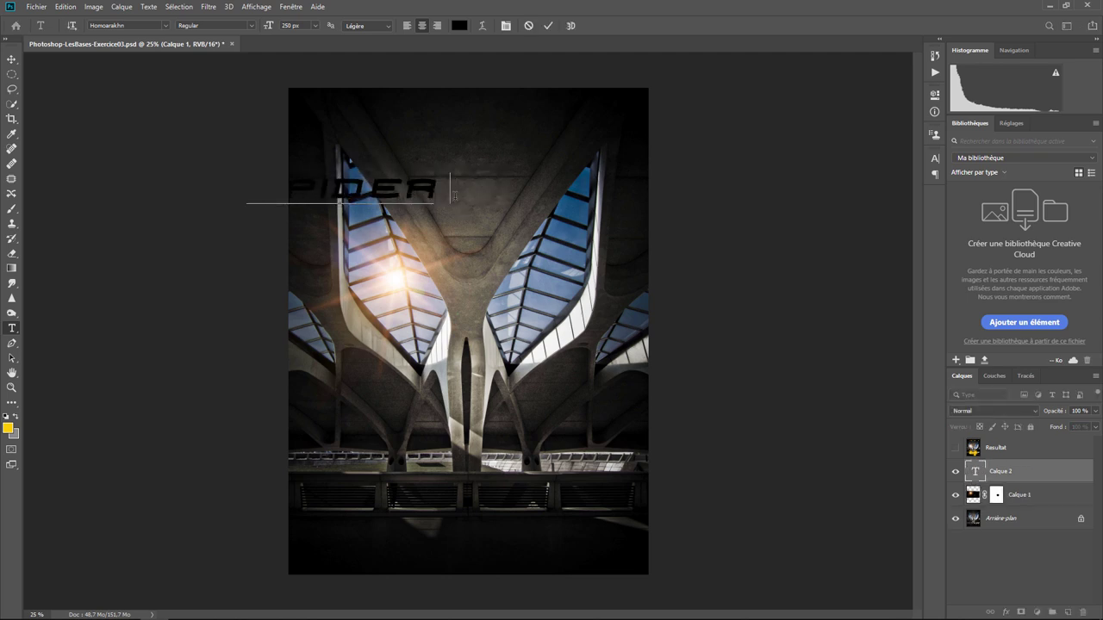
type("MAN")
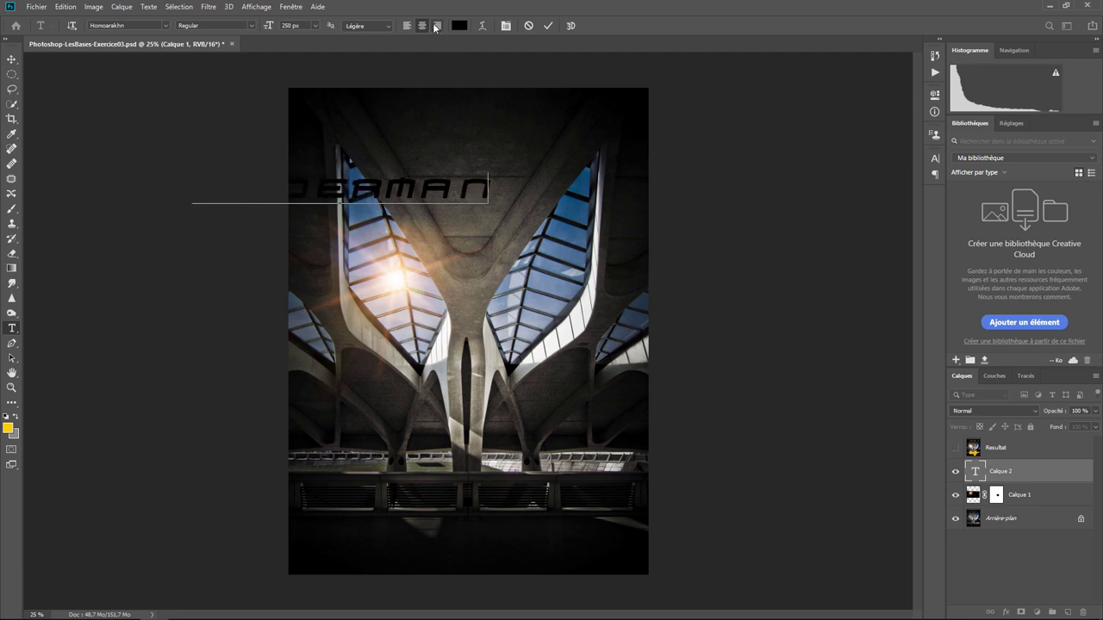
left_click(435, 26)
left_click(404, 32)
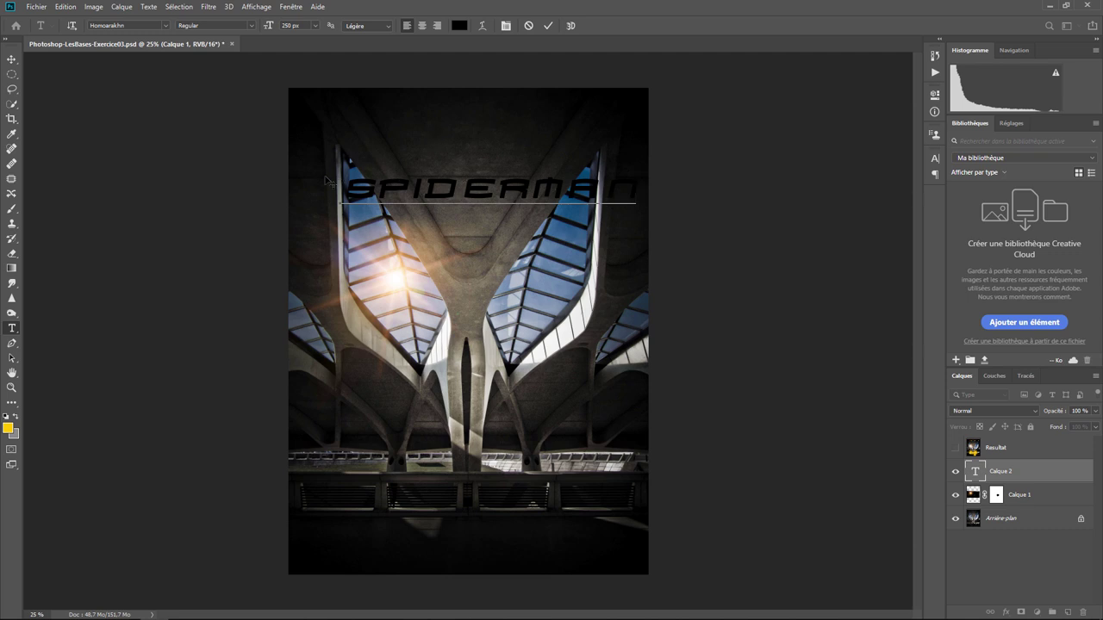
left_click(13, 58)
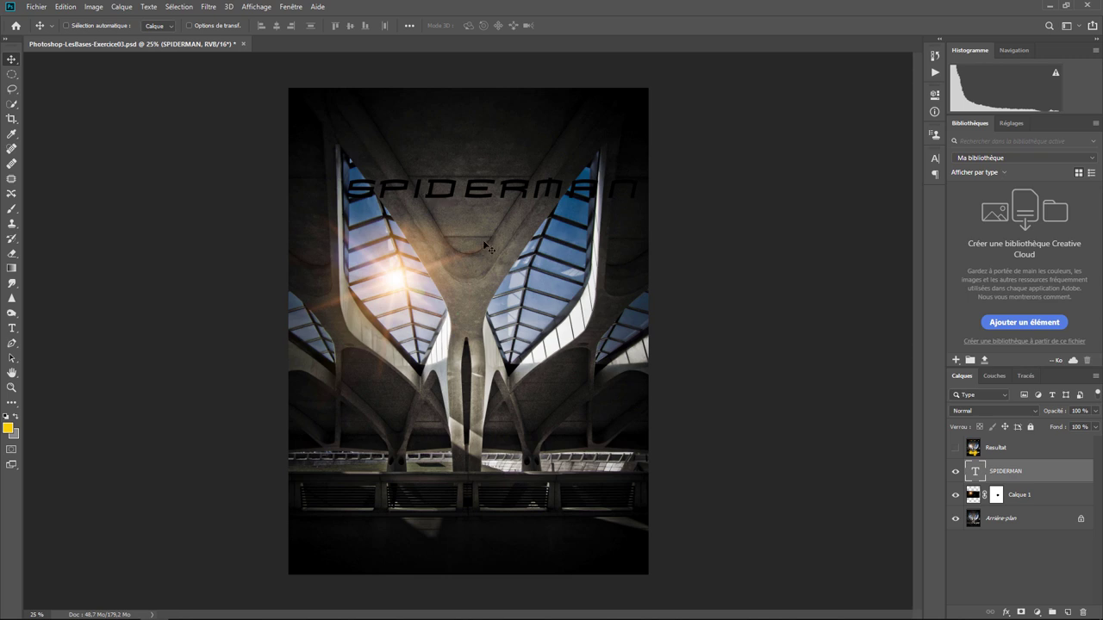
- Add a 1 px orange (ffa800) Contour stroke to the SPIDERMAN layer via Options de fusion
right_click(1005, 479)
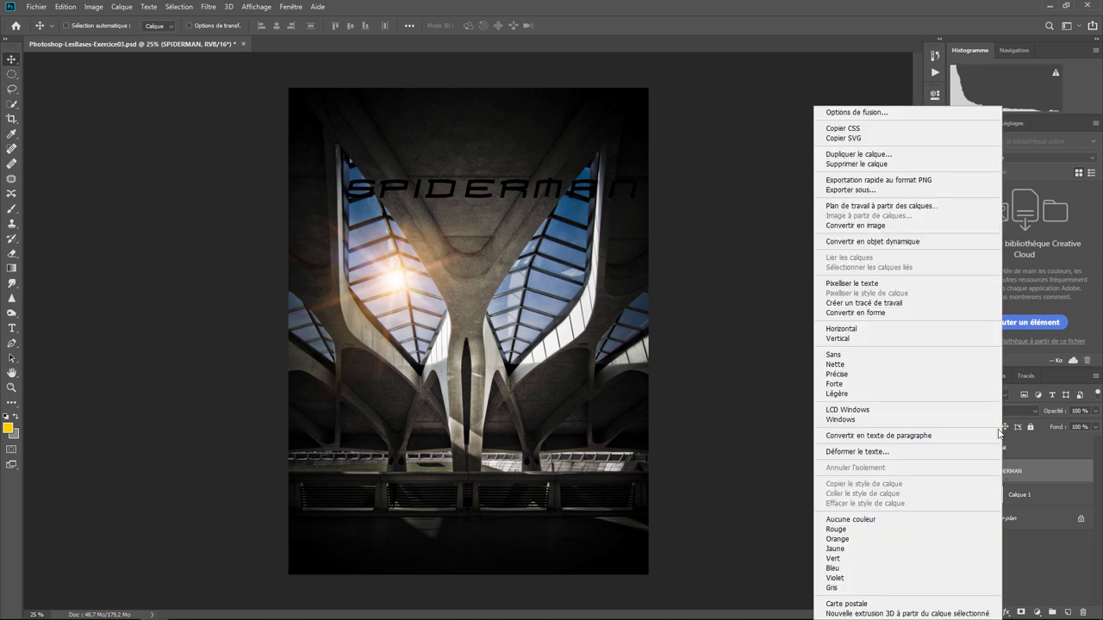
left_click(863, 112)
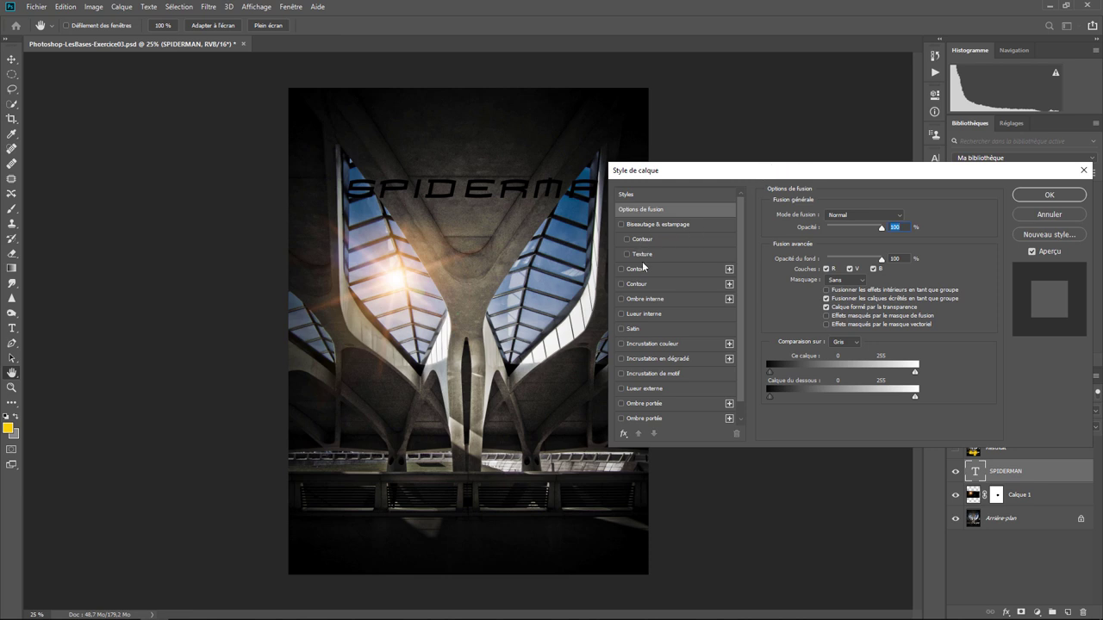
left_click(632, 268)
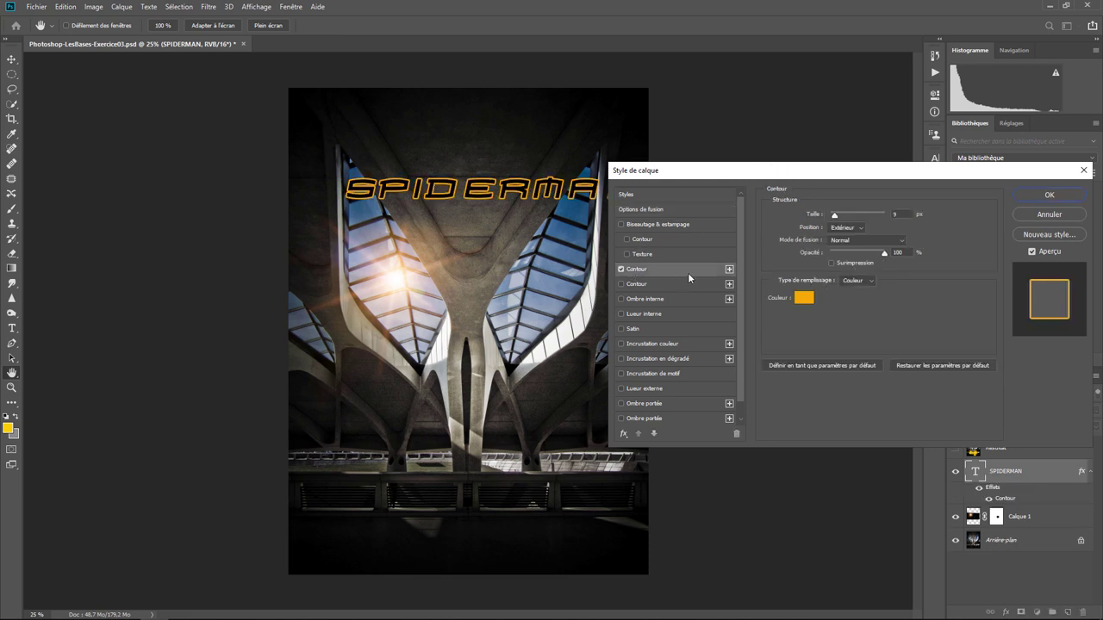
left_click(803, 298)
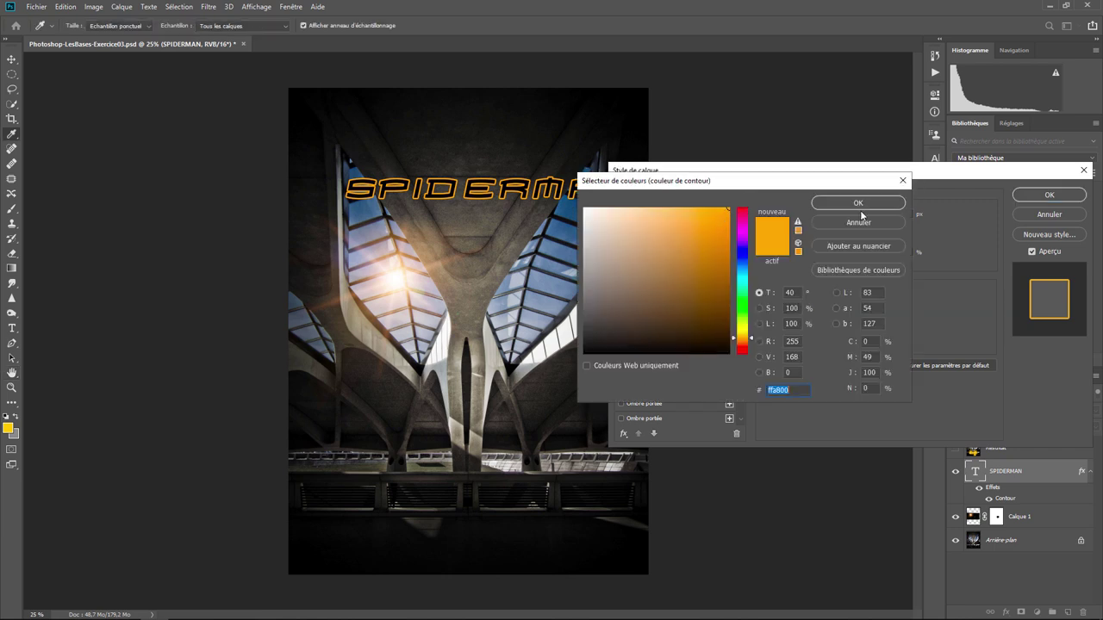
left_click(857, 205)
left_click_drag(846, 216, 833, 212)
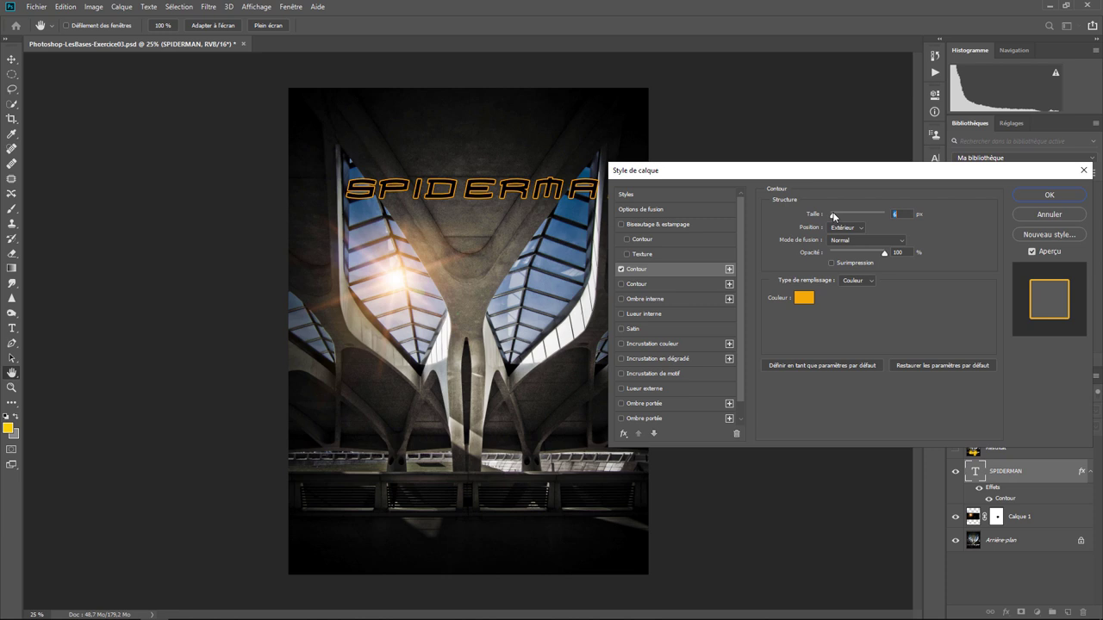
left_click_drag(833, 215, 833, 218)
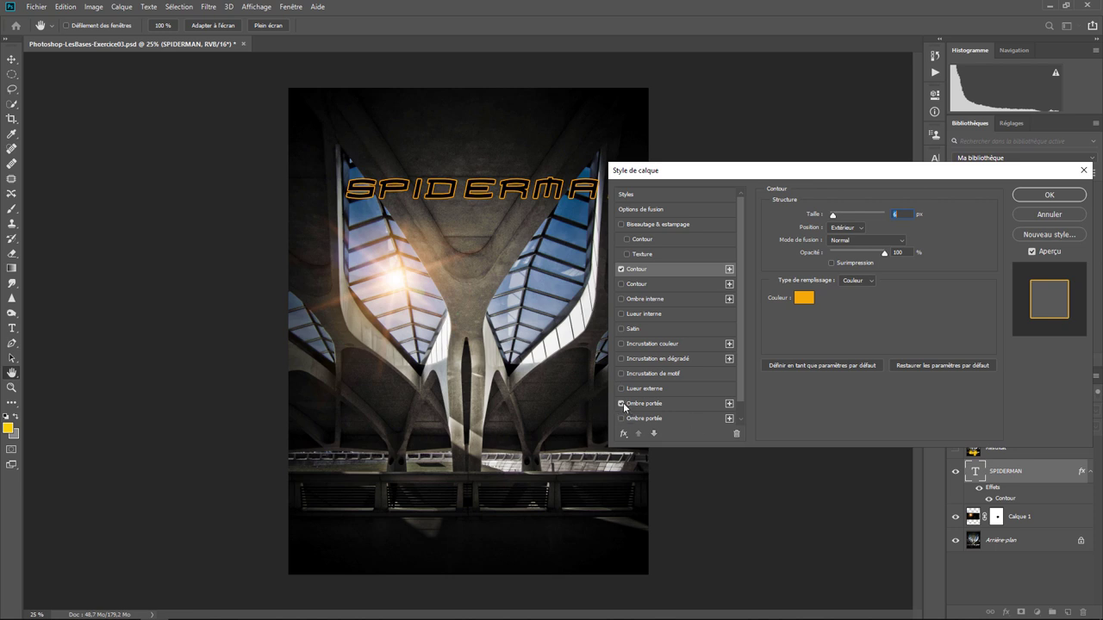
- Set the title's Ombre portée to 150° angle, 10 px distance and 43 px size, then apply
left_click(656, 403)
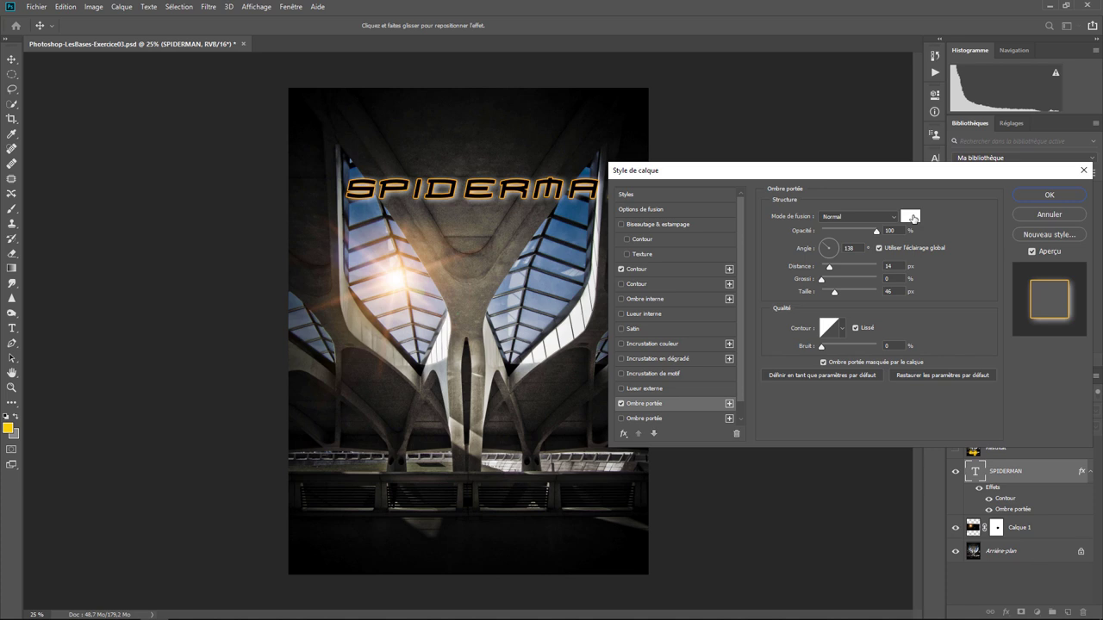
left_click(824, 246)
left_click_drag(825, 248, 840, 255)
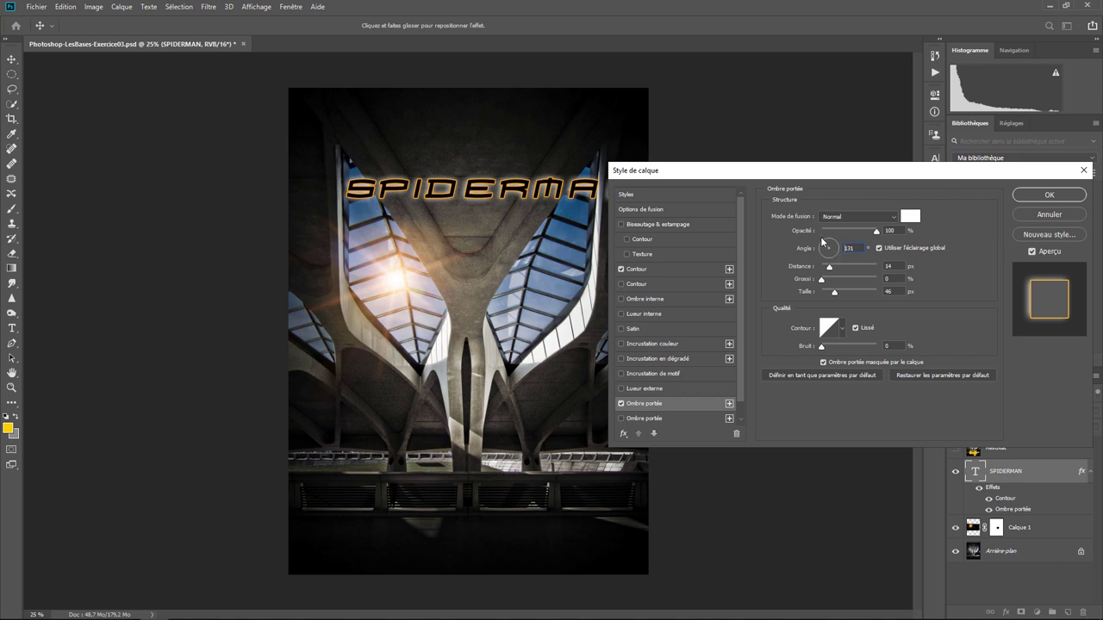
left_click(821, 248)
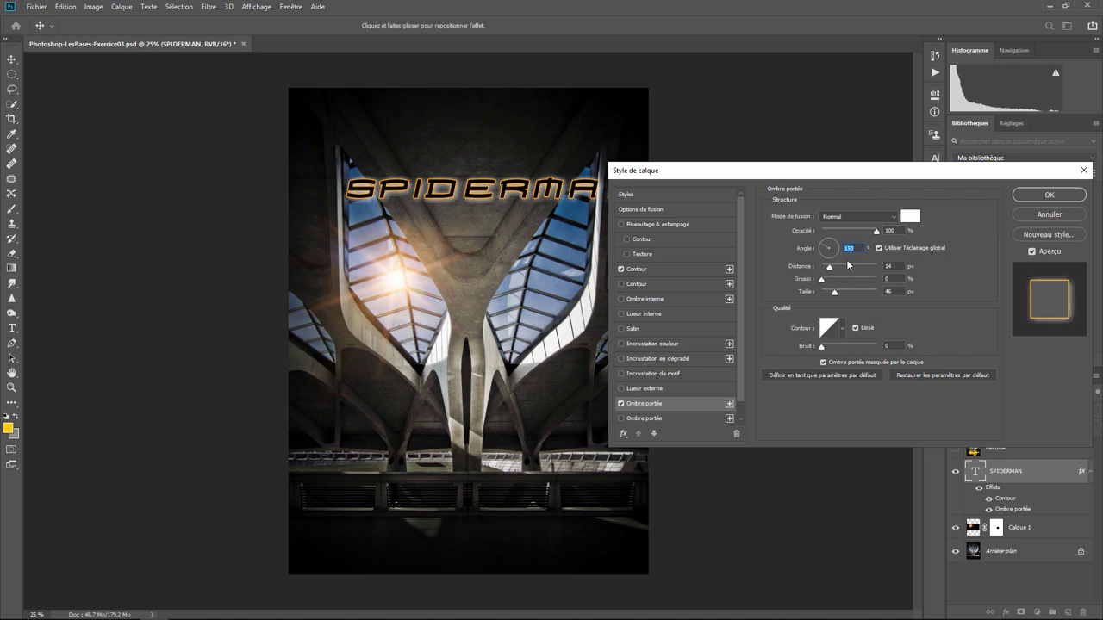
mouse_move(830, 267)
left_mouse_down()
mouse_move(818, 267)
mouse_move(828, 267)
left_mouse_up()
left_click_drag(834, 294, 833, 292)
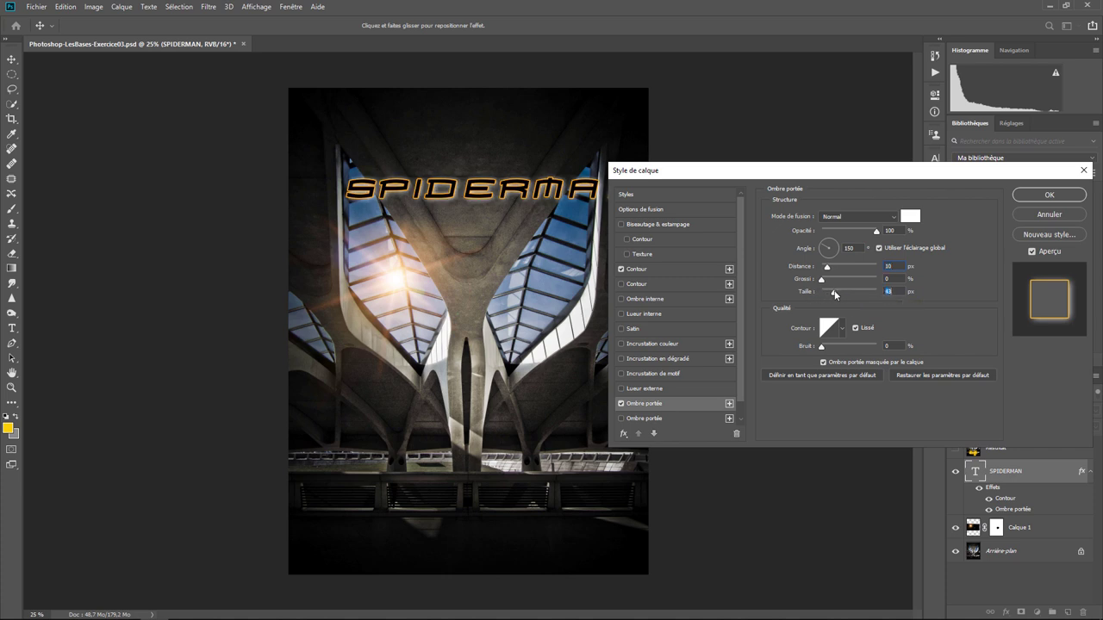
left_click(844, 330)
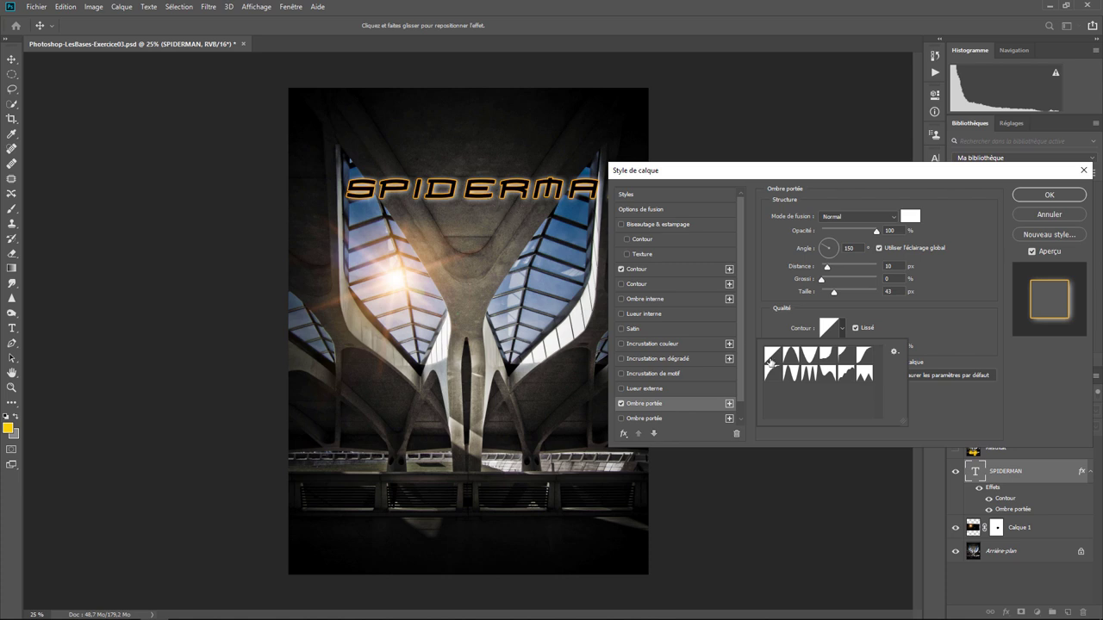
left_click(1047, 195)
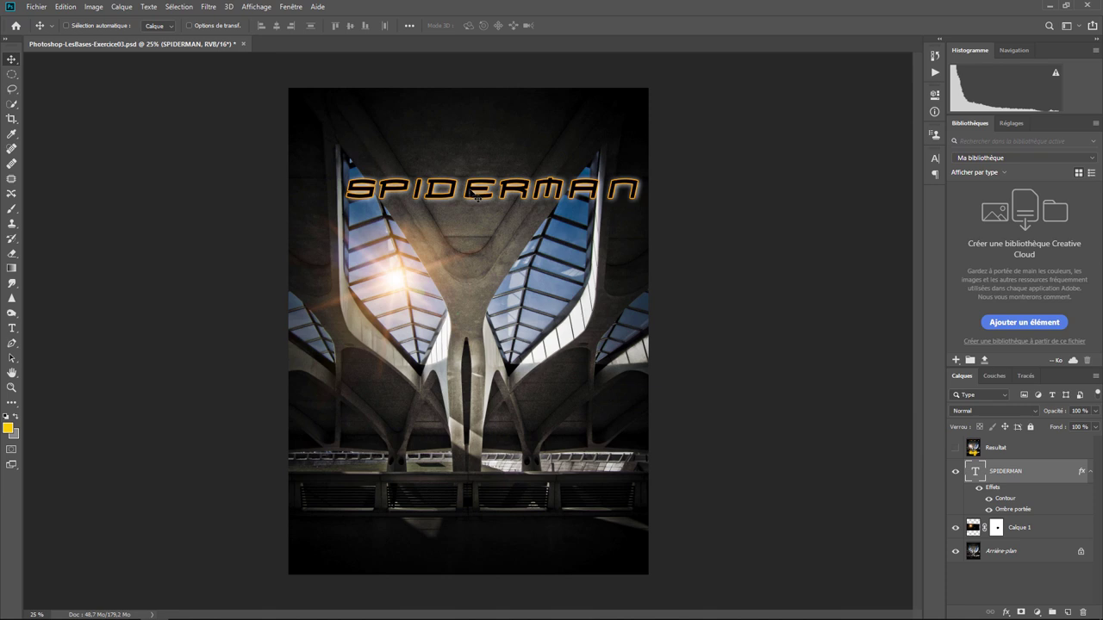
- Move the SPIDERMAN title to the top, matching it against the Resultat reference
left_click_drag(477, 198, 450, 135)
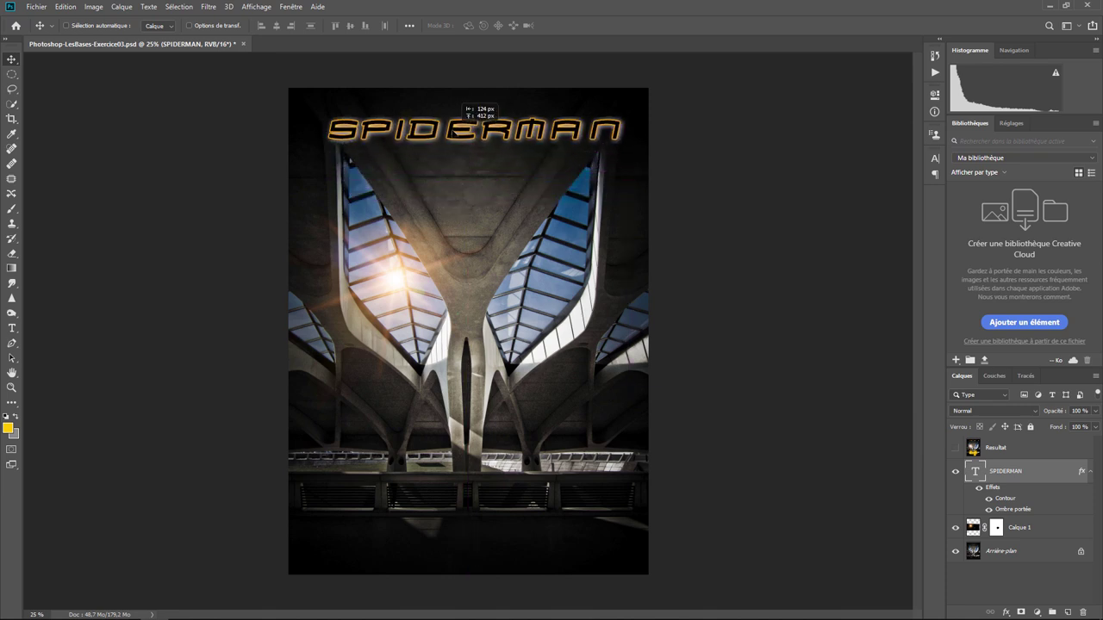
left_click(955, 449)
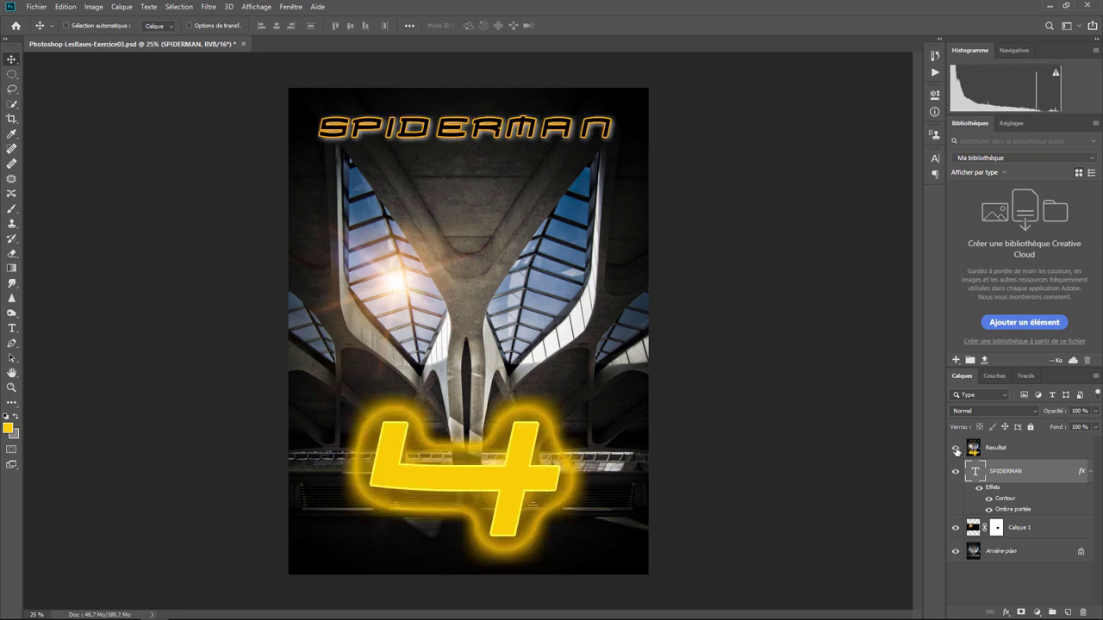
left_click(956, 449)
left_click(955, 449)
left_click(956, 449)
left_click(955, 449)
left_click(956, 449)
left_click(956, 449)
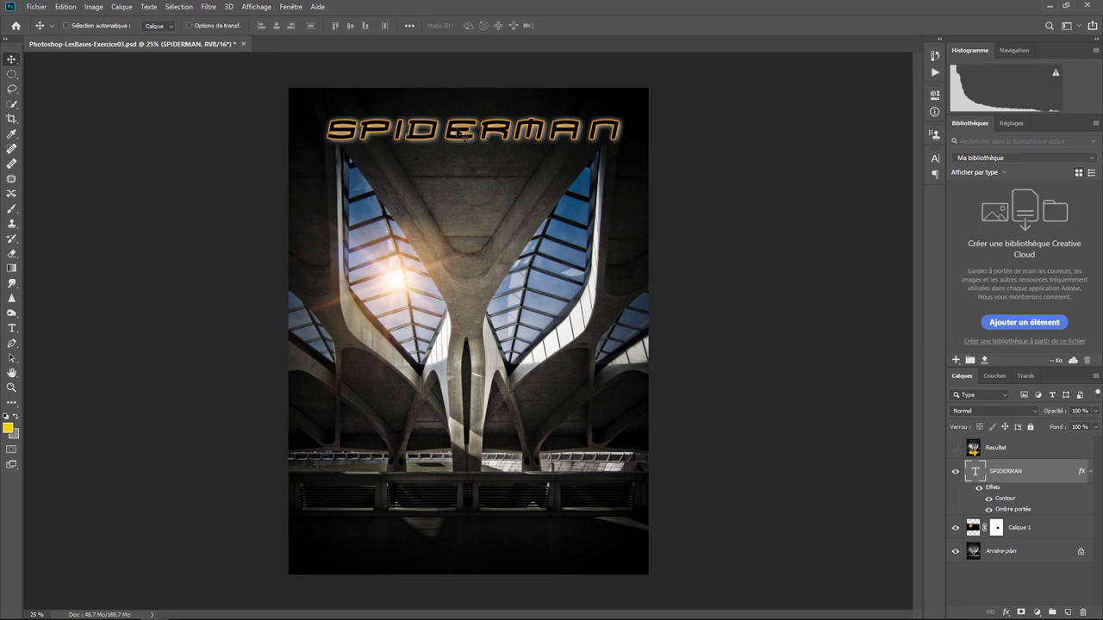
left_click_drag(460, 134, 456, 133)
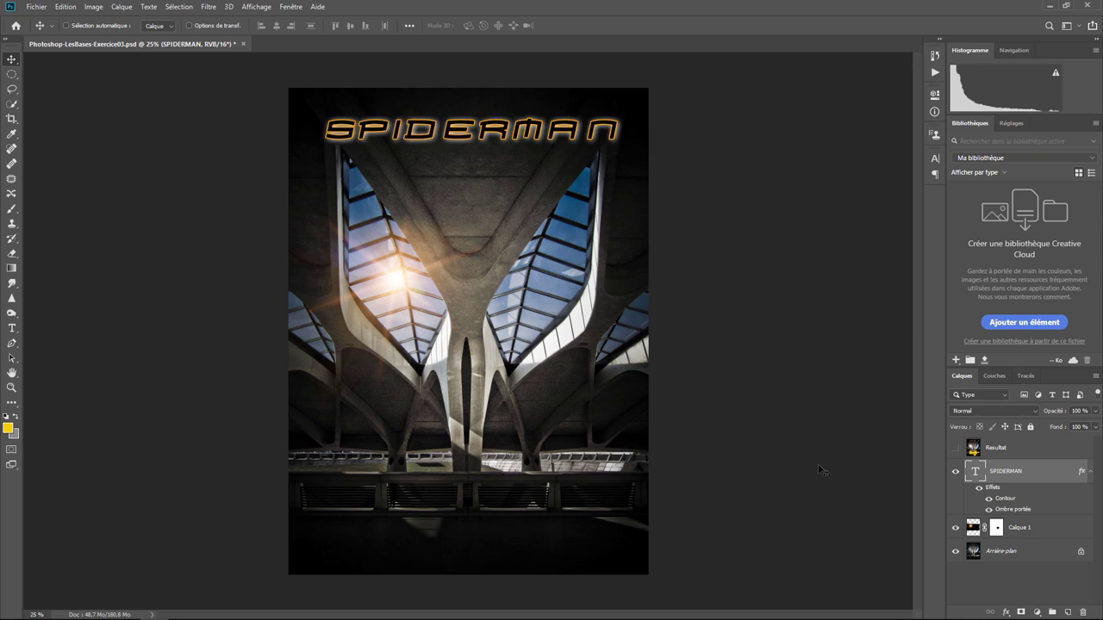
- Try a 1200 px type size, cancel the stray text entry and restore 250 px
left_click(12, 328)
left_click(292, 26)
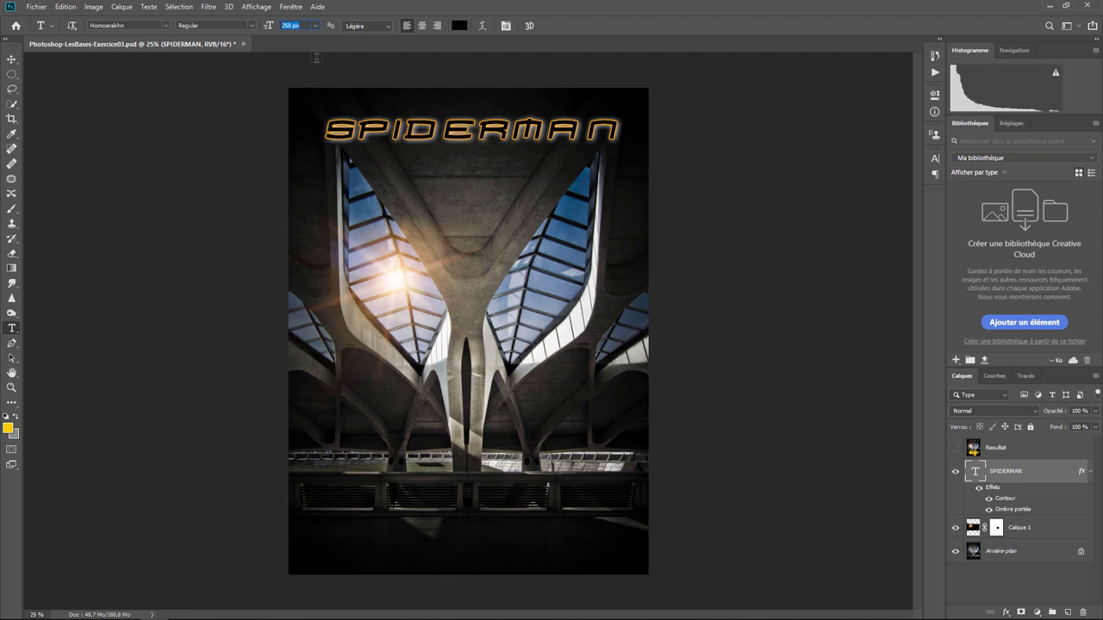
type("1200")
key("Return")
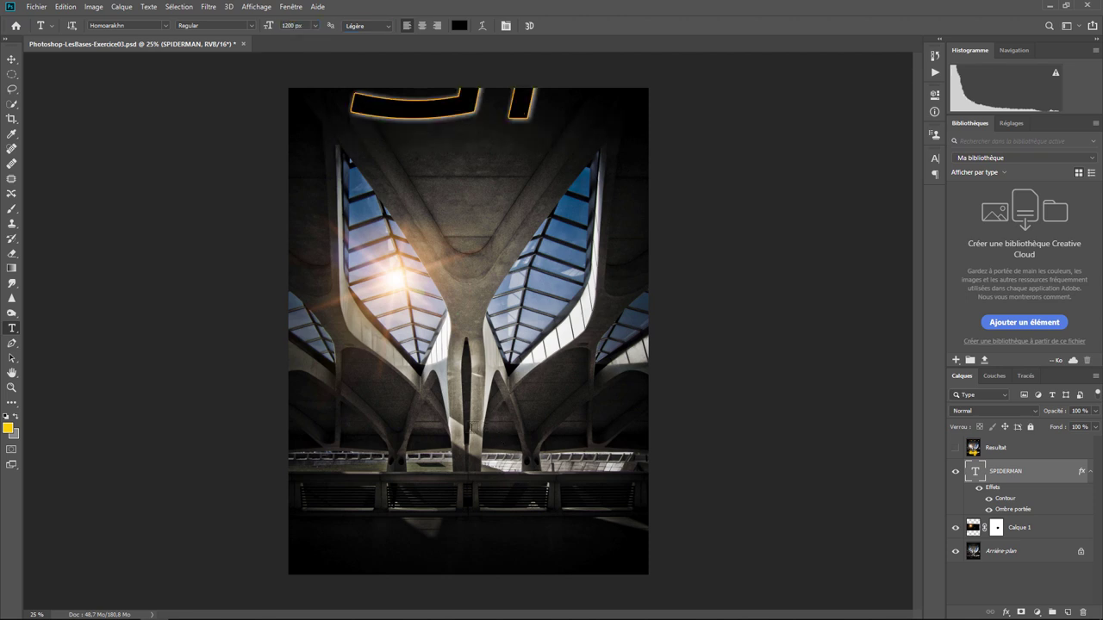
left_click(470, 427)
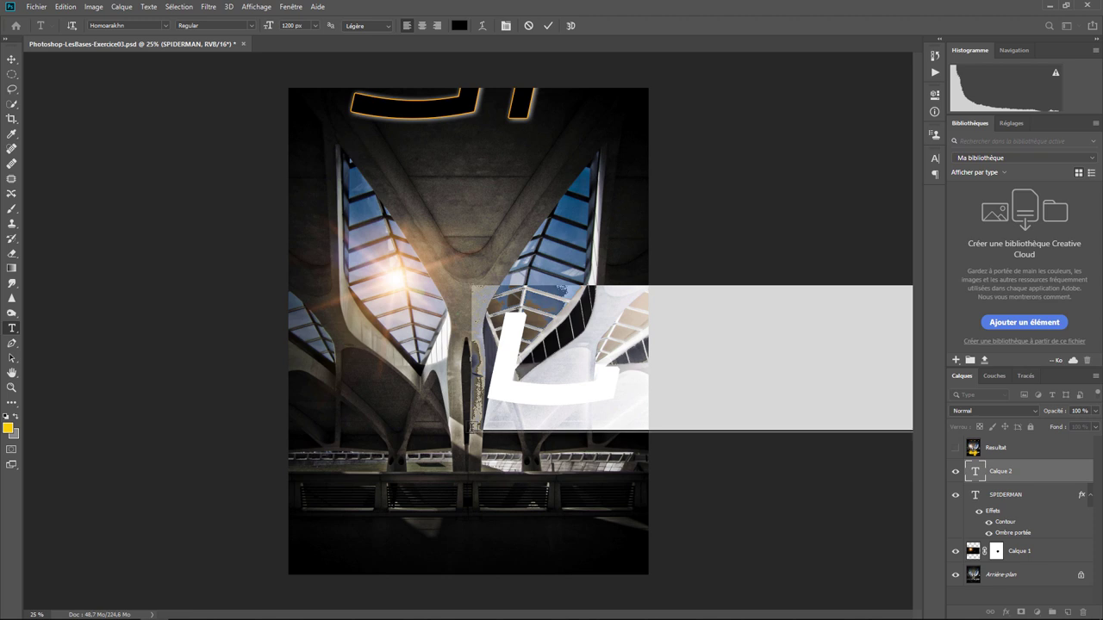
key("Escape")
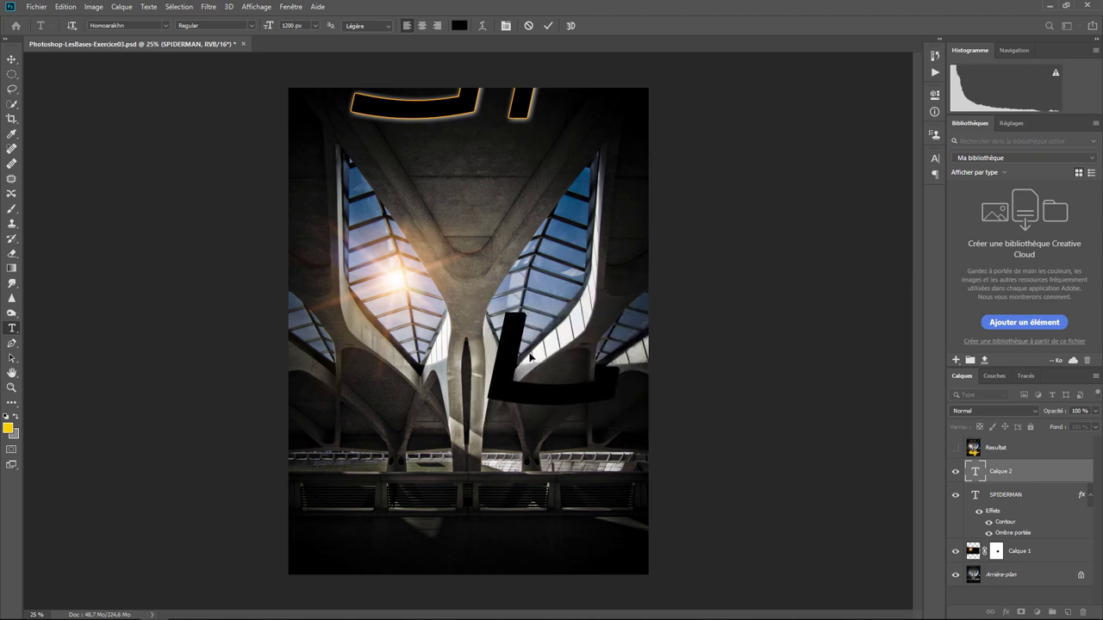
type("250")
key("Return")
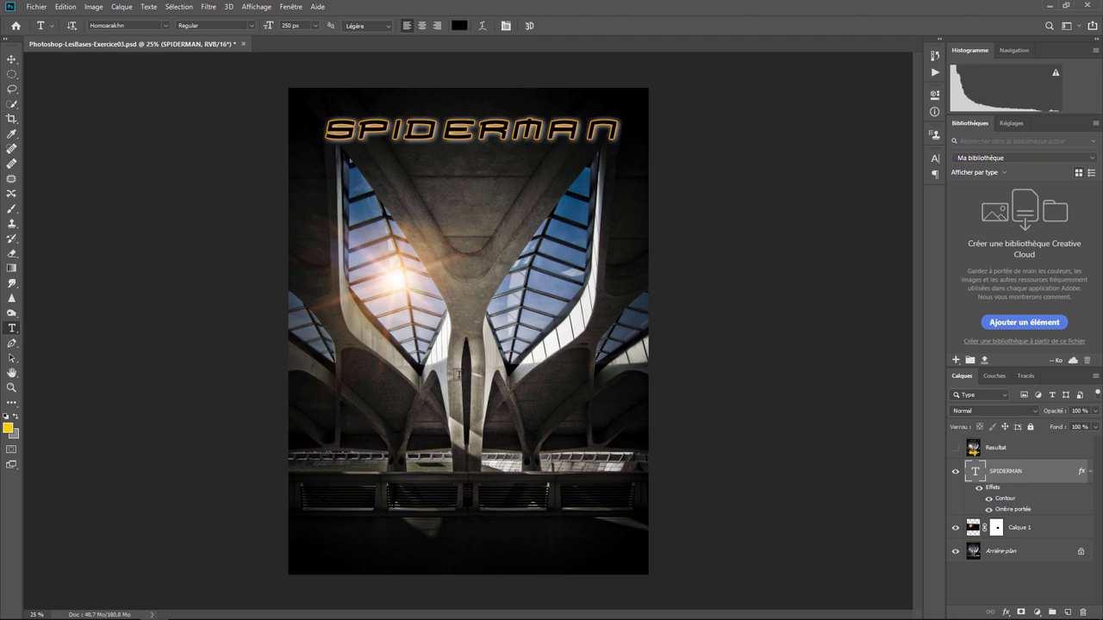
- Create the 4 at 1200 px and move it to the lower middle of the poster
left_click(458, 377)
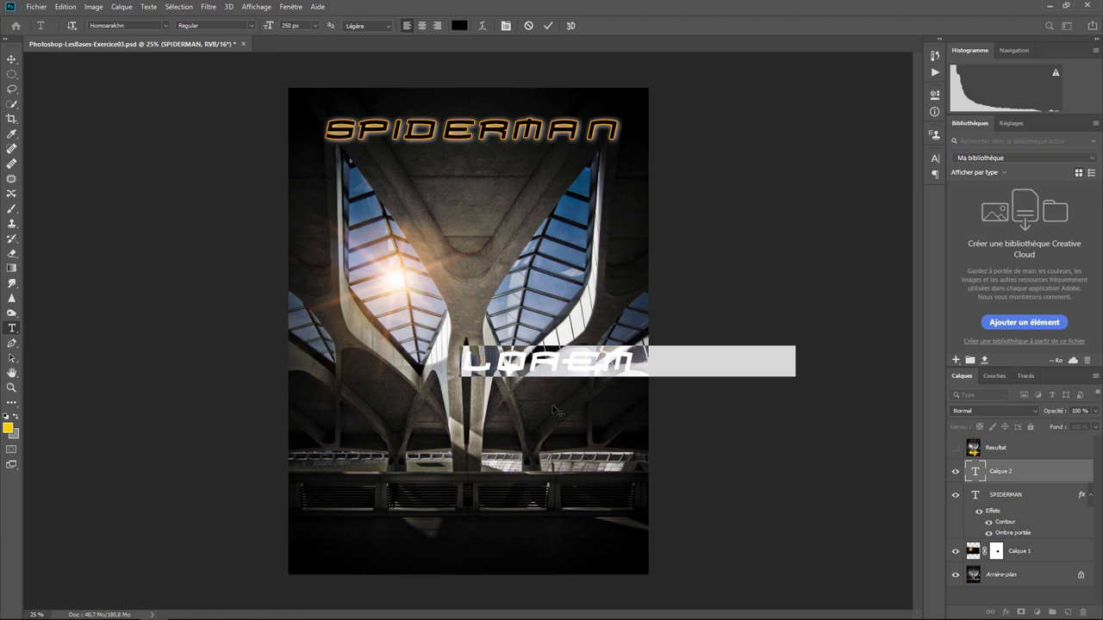
type("H")
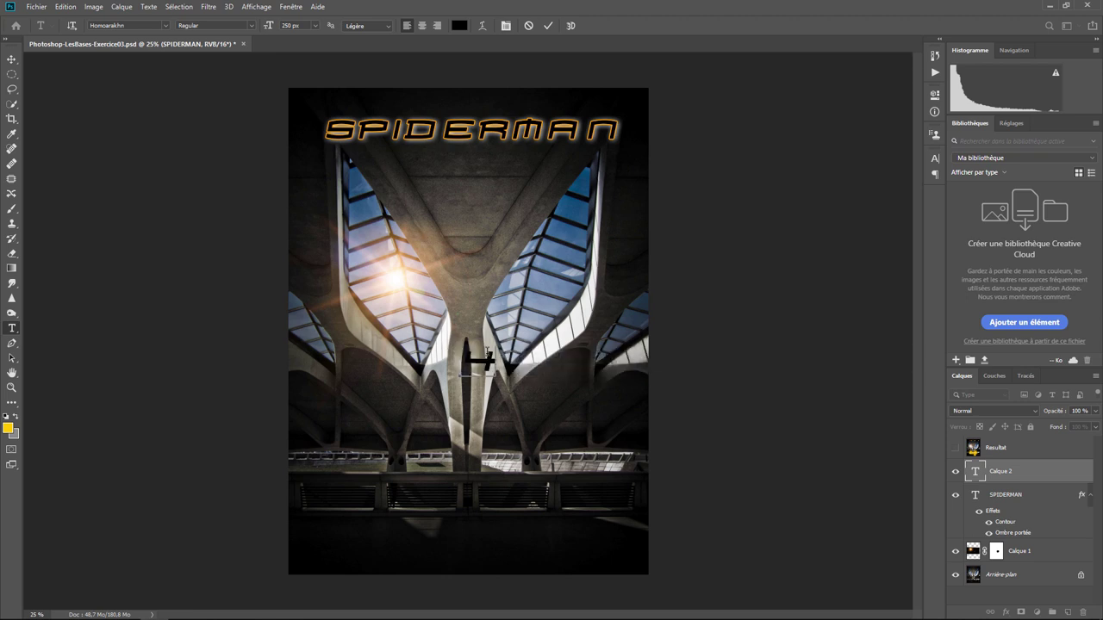
key("ctrl+a")
left_click(319, 29)
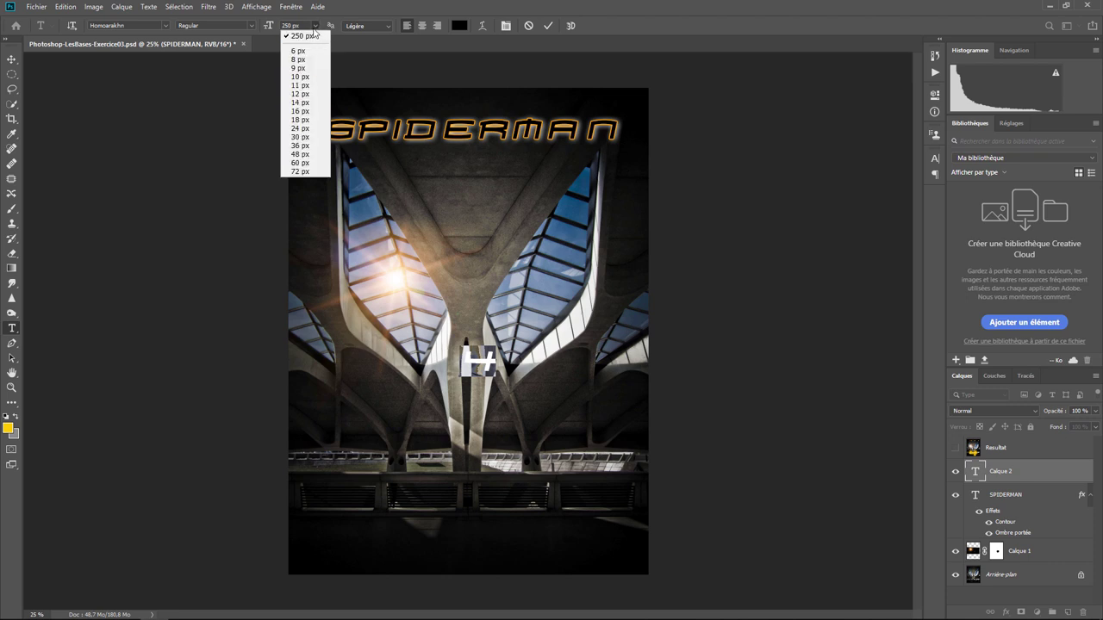
left_click(305, 30)
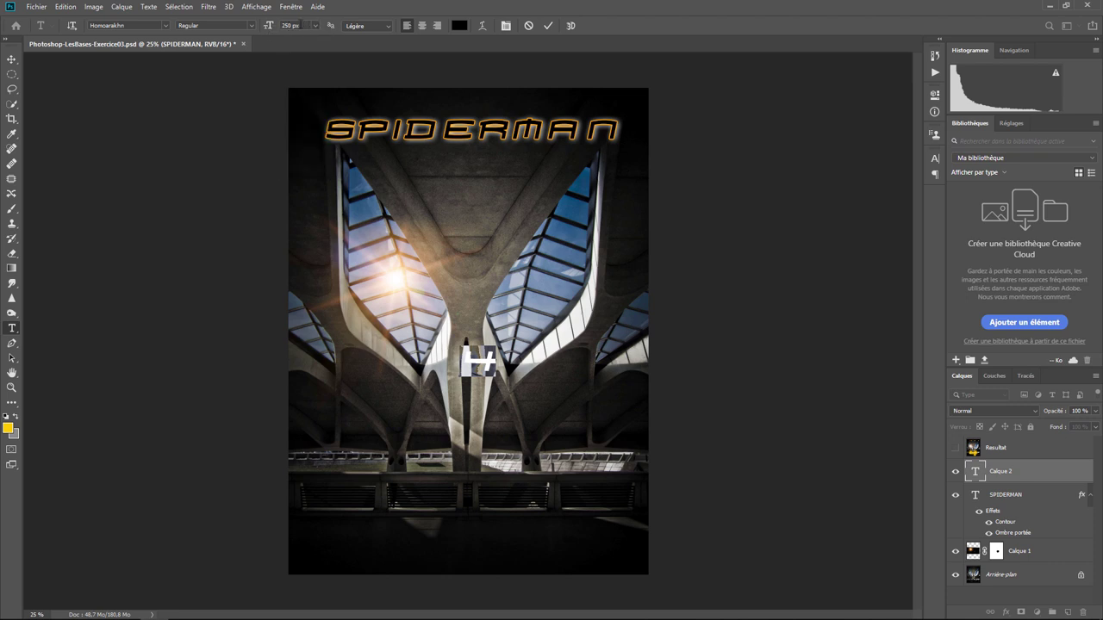
type("1200")
key("Return")
key("Return")
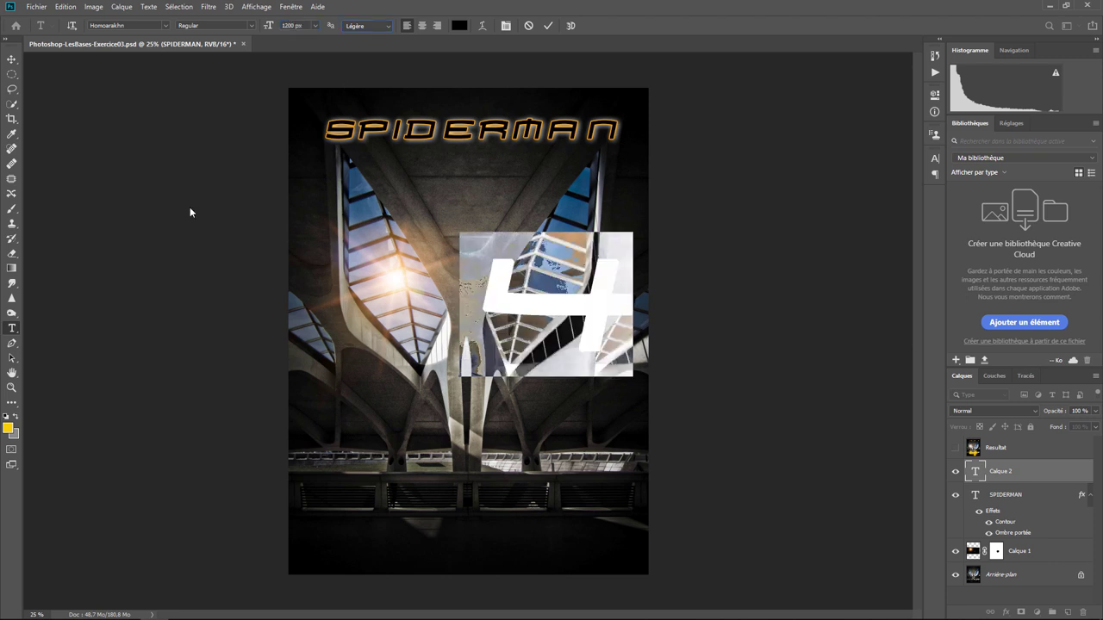
left_click(12, 60)
mouse_move(583, 311)
left_mouse_down()
mouse_move(493, 405)
mouse_move(486, 442)
left_mouse_up()
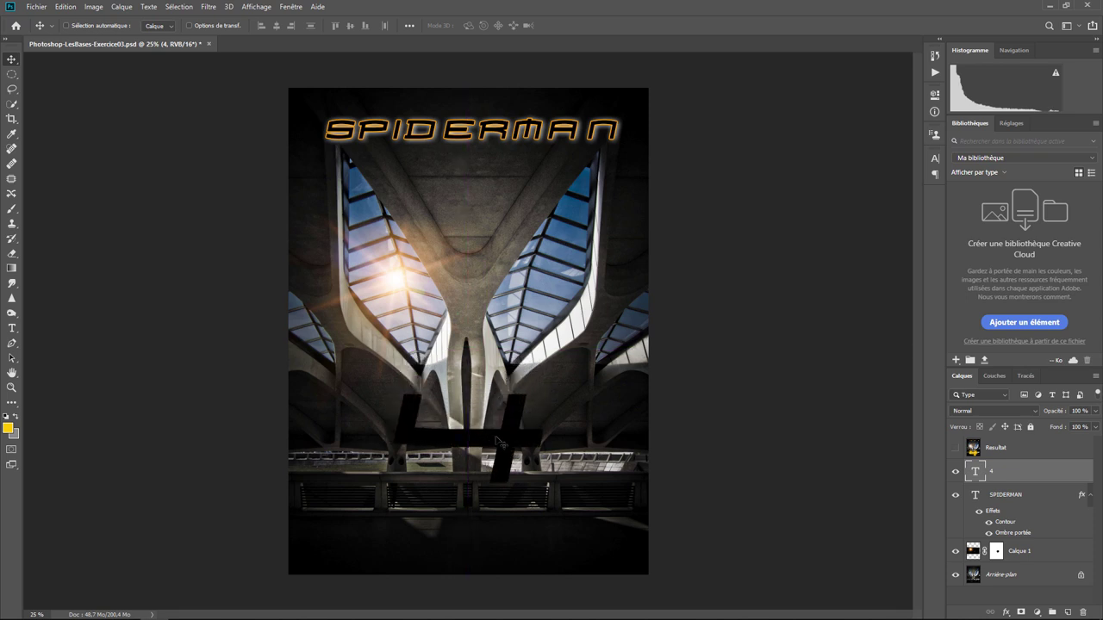
- Recolour the 4 text to orange-yellow ffae00 and commit it
double_click(974, 473)
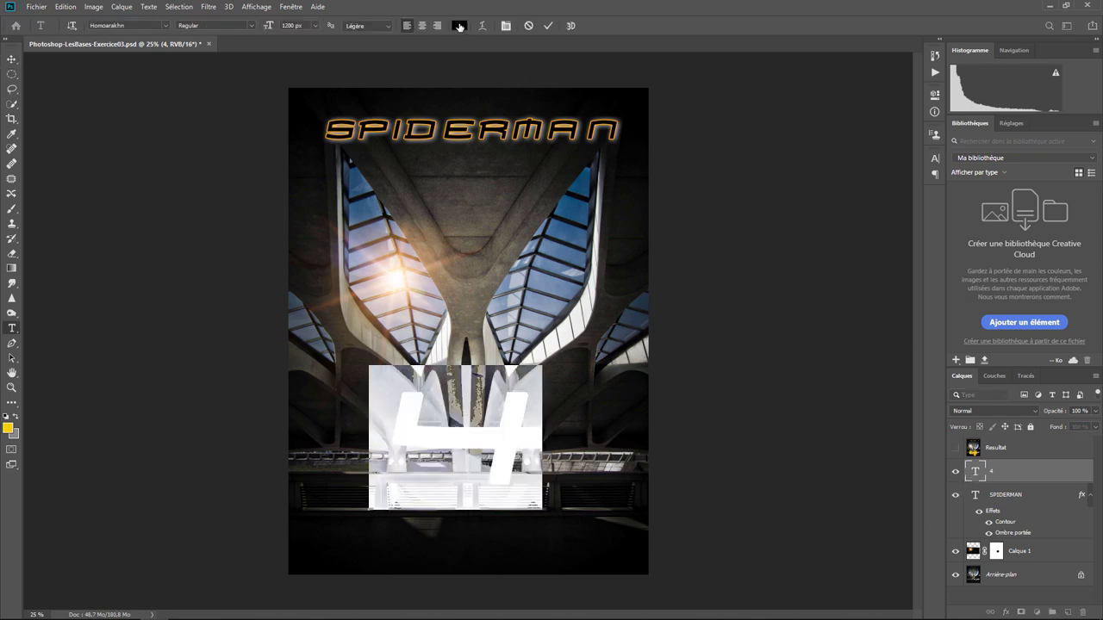
left_click(459, 26)
left_click(746, 338)
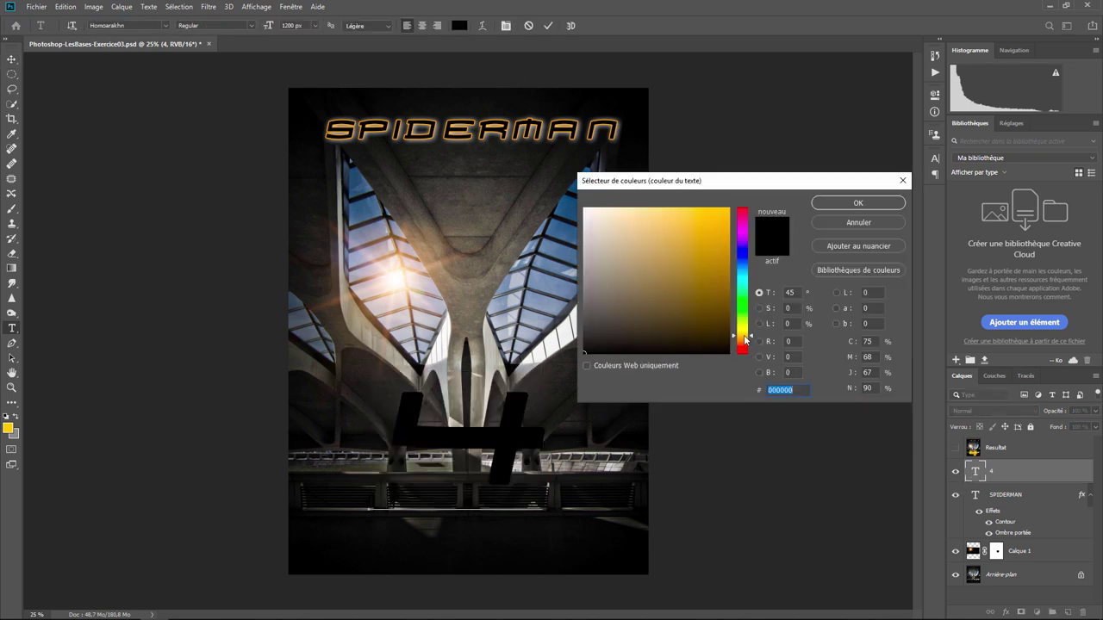
left_click_drag(746, 338, 745, 332)
left_click_drag(686, 244, 746, 181)
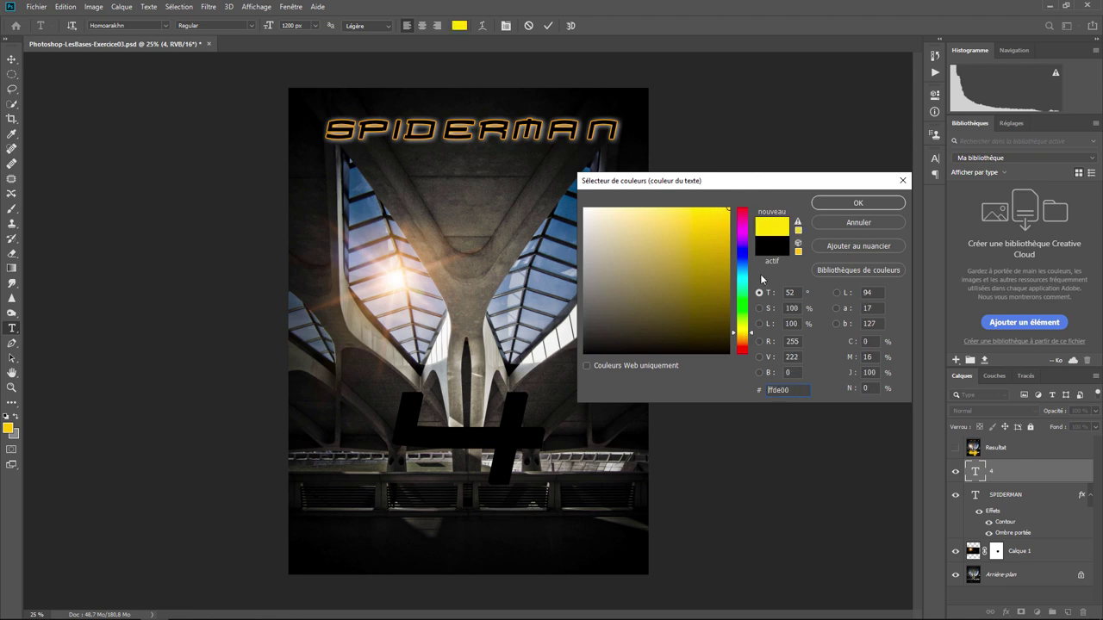
left_click_drag(748, 333, 750, 338)
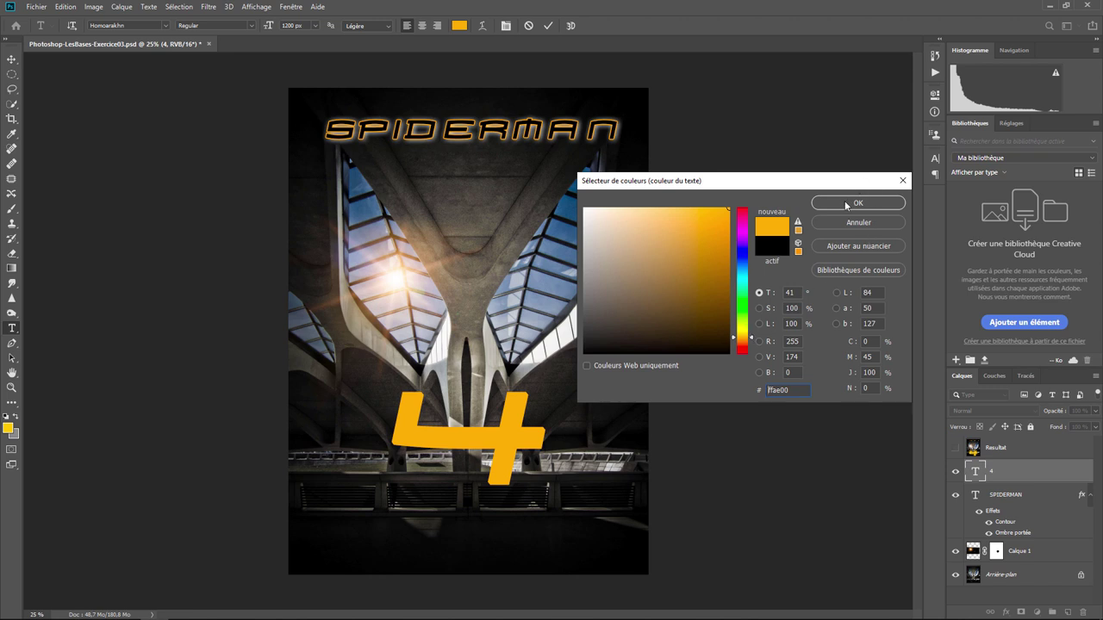
left_click(845, 204)
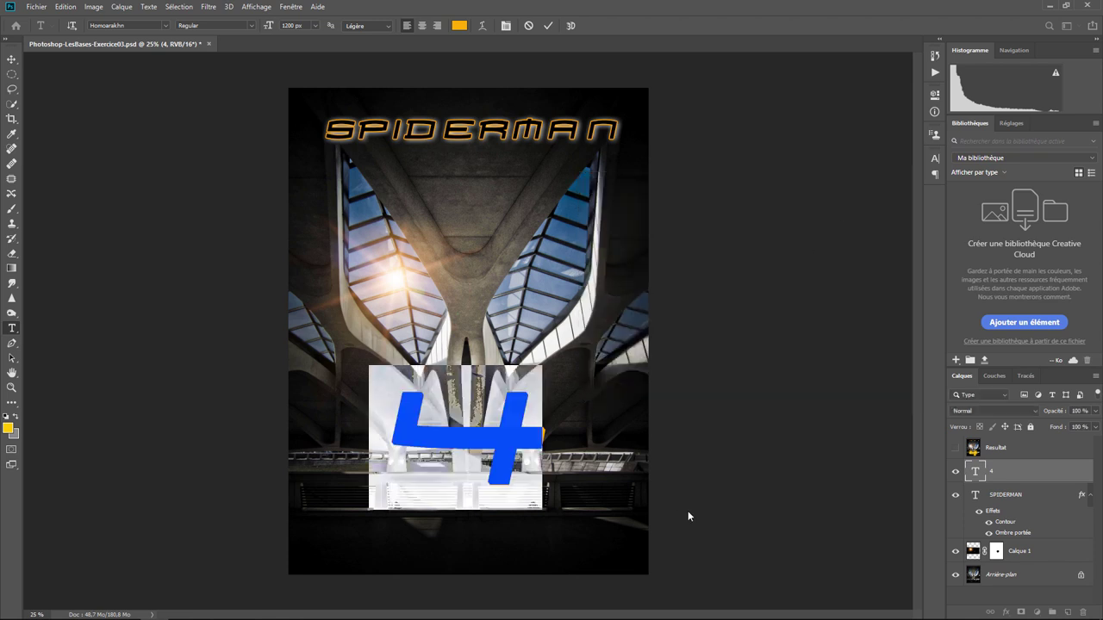
key("ctrl+Return")
- Give the 4 a pale-yellow (f9f586) Contour stroke of about 13 px
key("v")
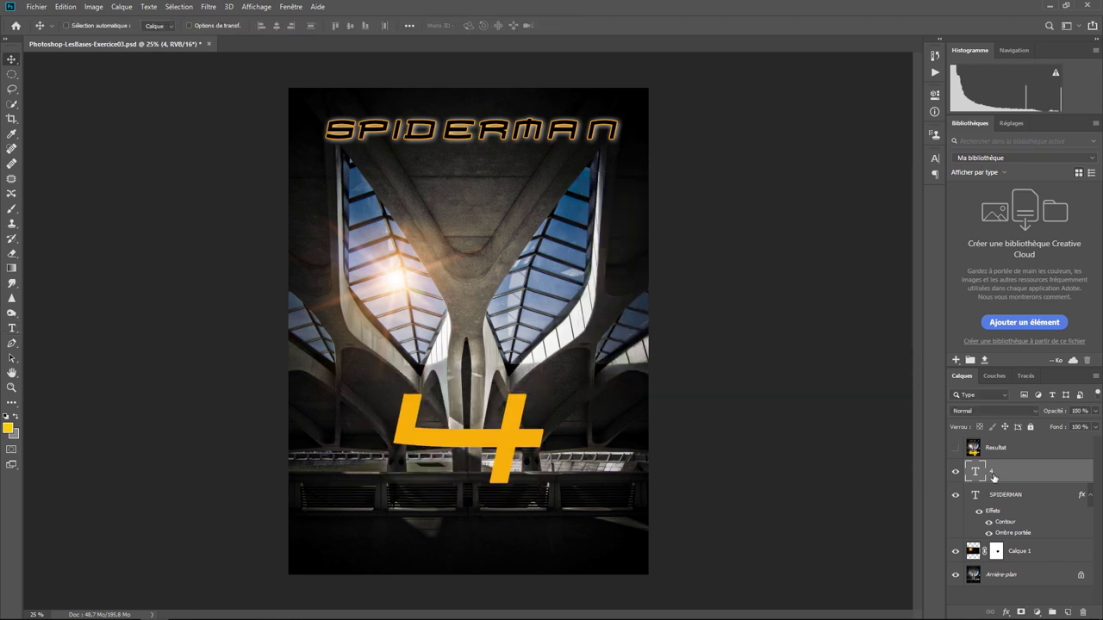
right_click(997, 476)
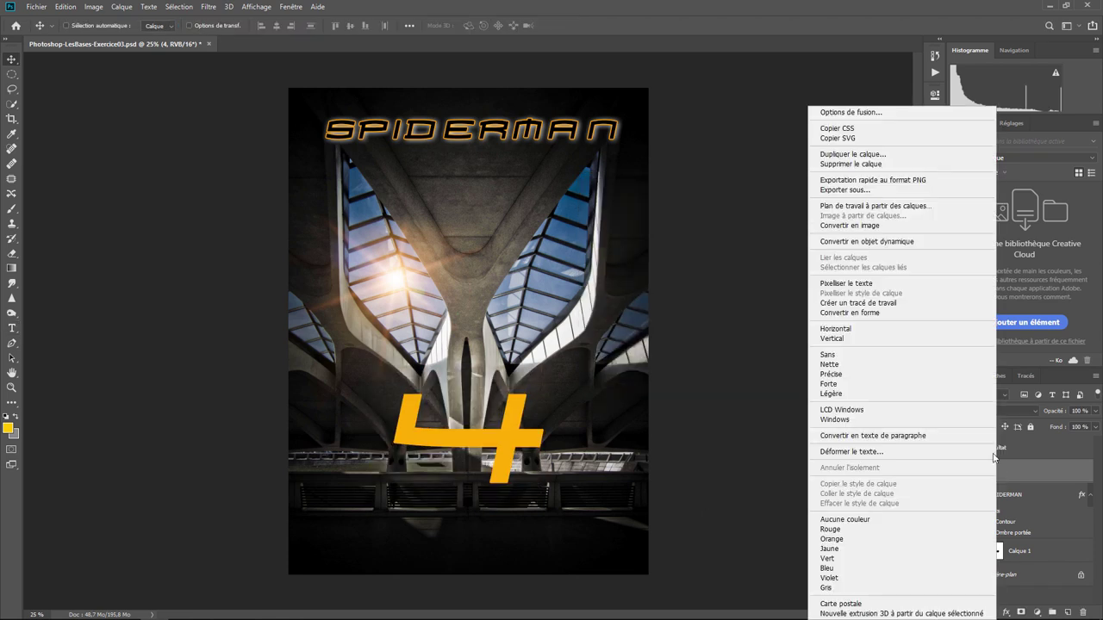
left_click(847, 115)
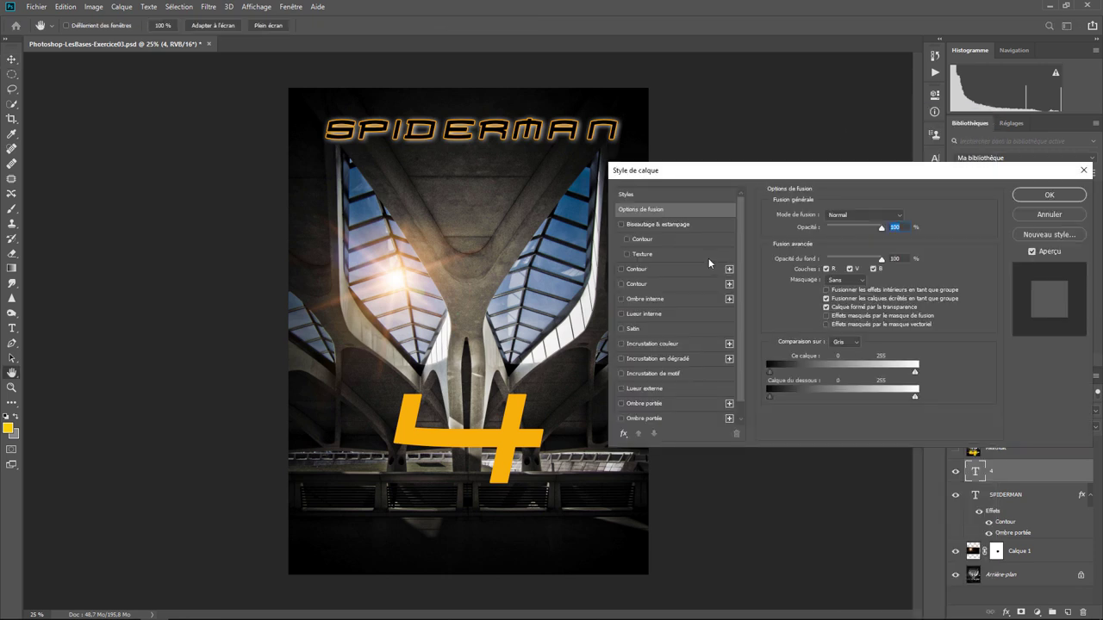
left_click(632, 267)
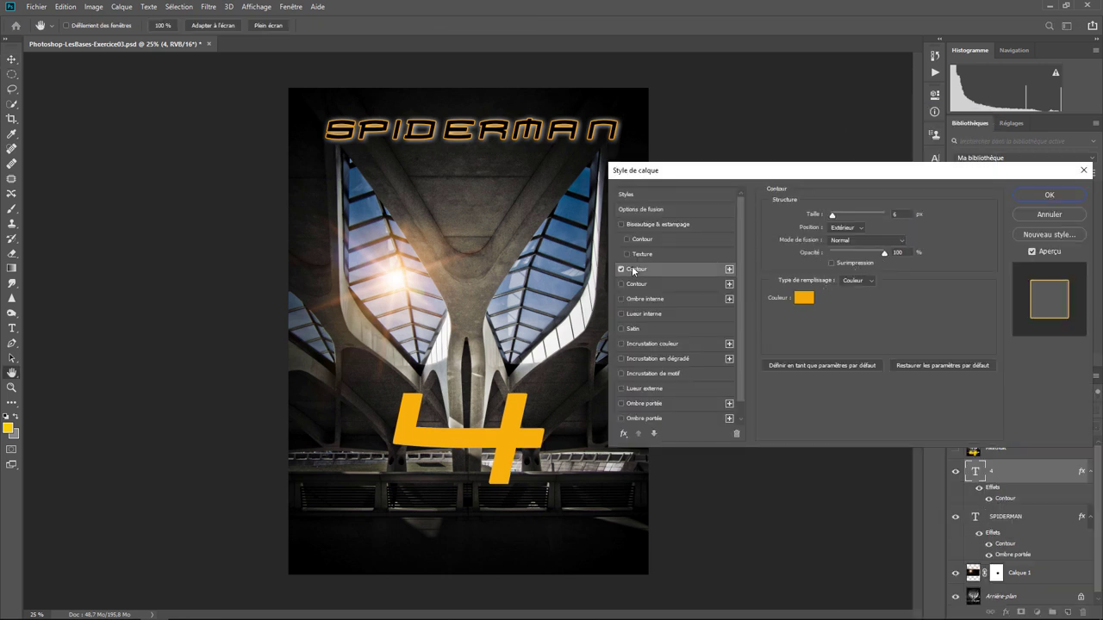
left_click(805, 301)
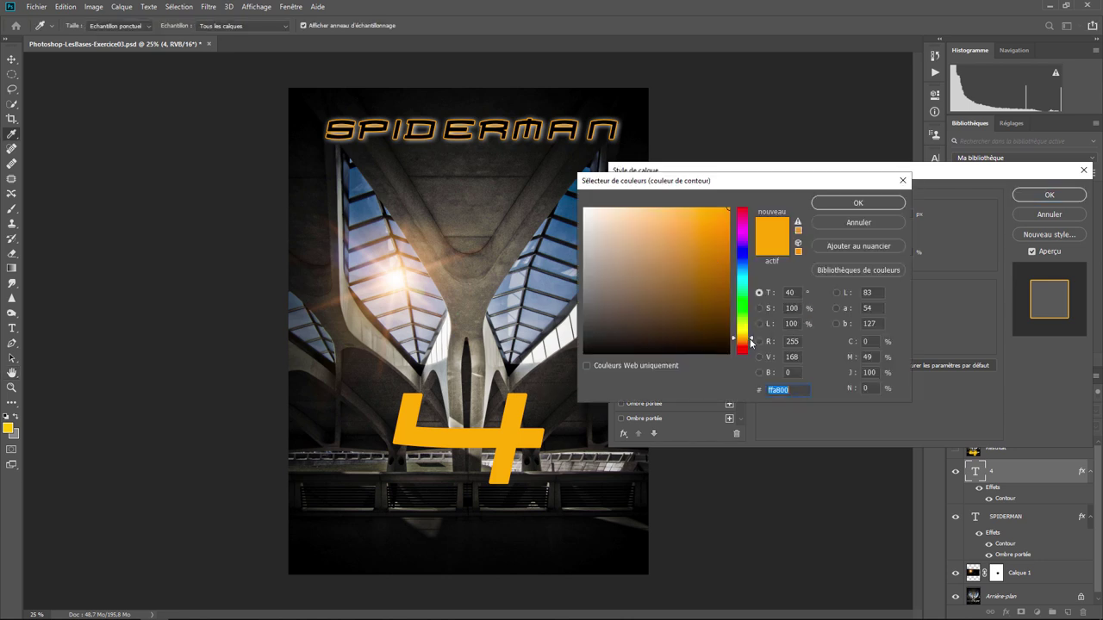
left_click_drag(746, 339, 747, 331)
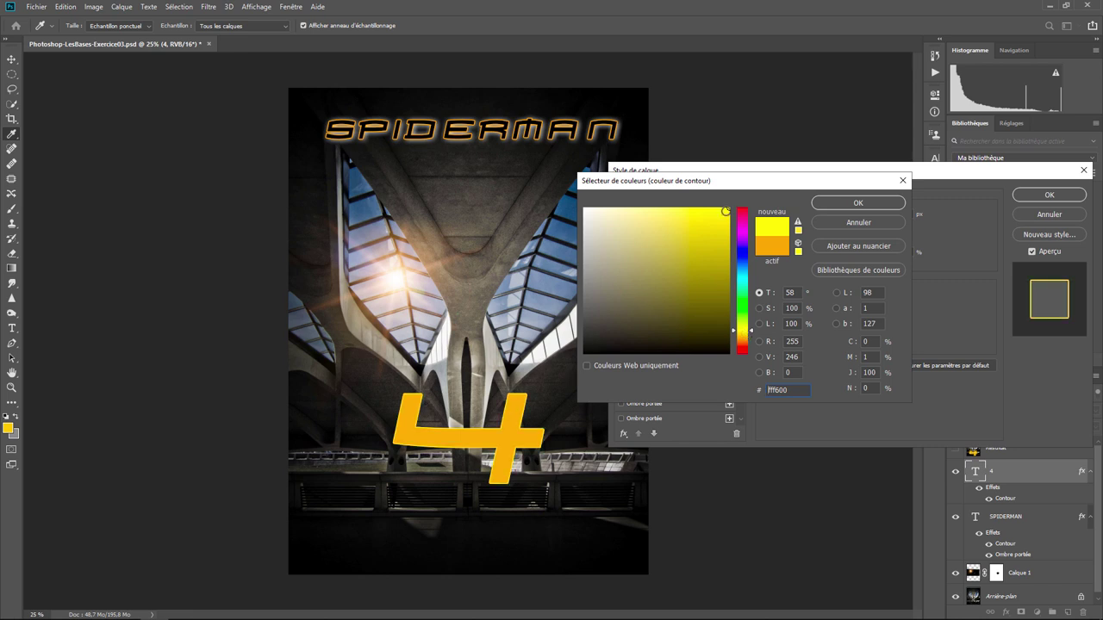
mouse_move(728, 209)
left_mouse_down()
mouse_move(608, 214)
mouse_move(650, 211)
left_mouse_up()
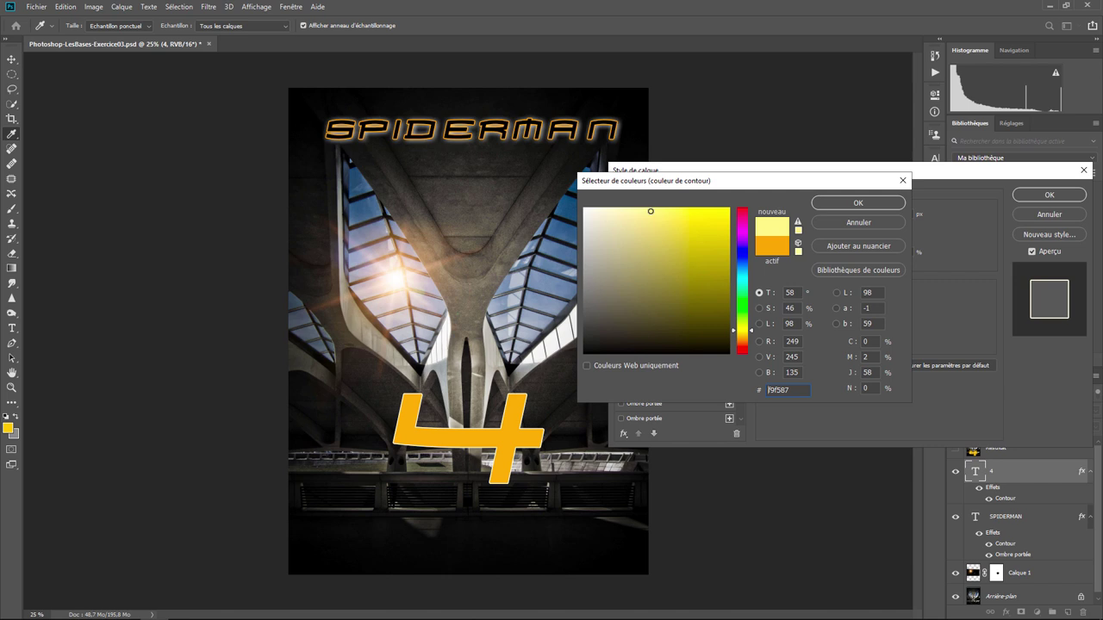
left_click(844, 205)
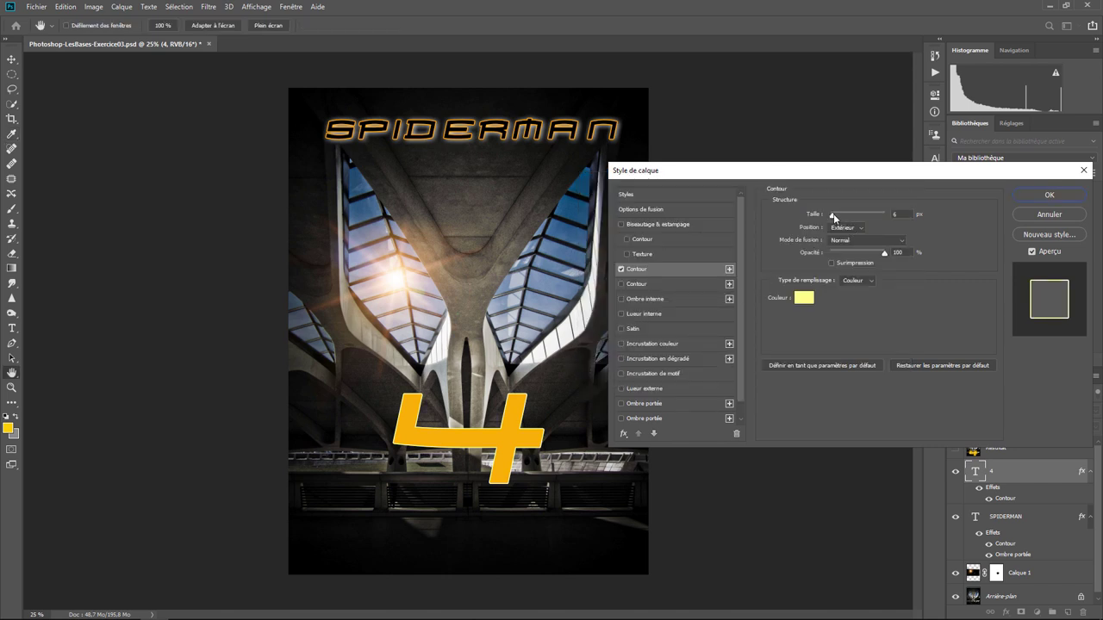
left_click_drag(833, 214, 836, 217)
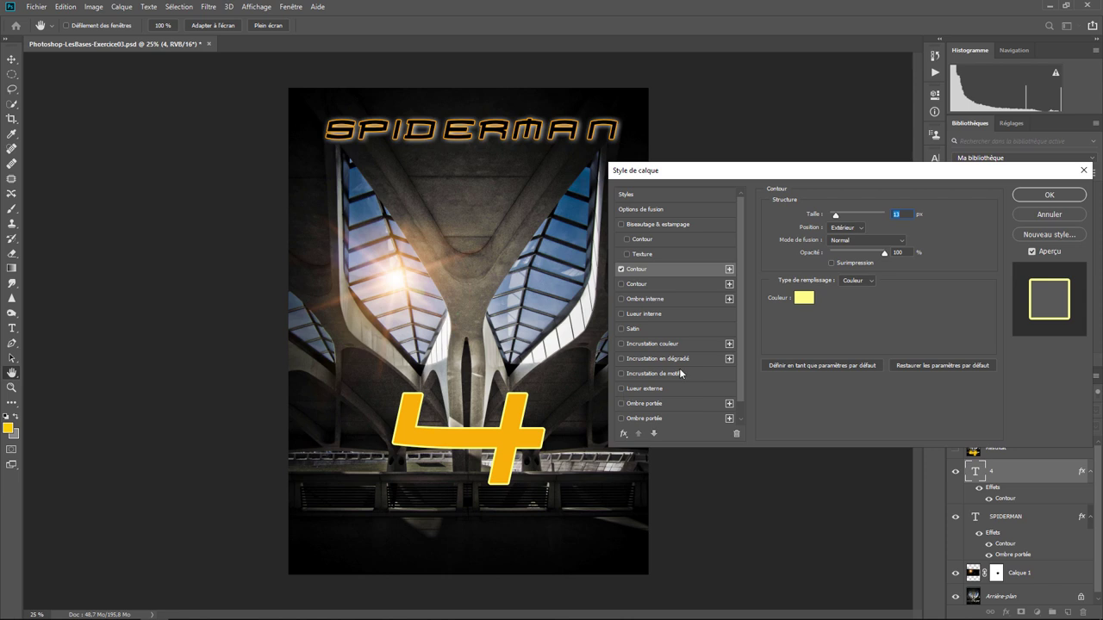
- Give the 4 a white drop shadow with 0 px distance, about 215 px size and a new contour preset
left_click(635, 403)
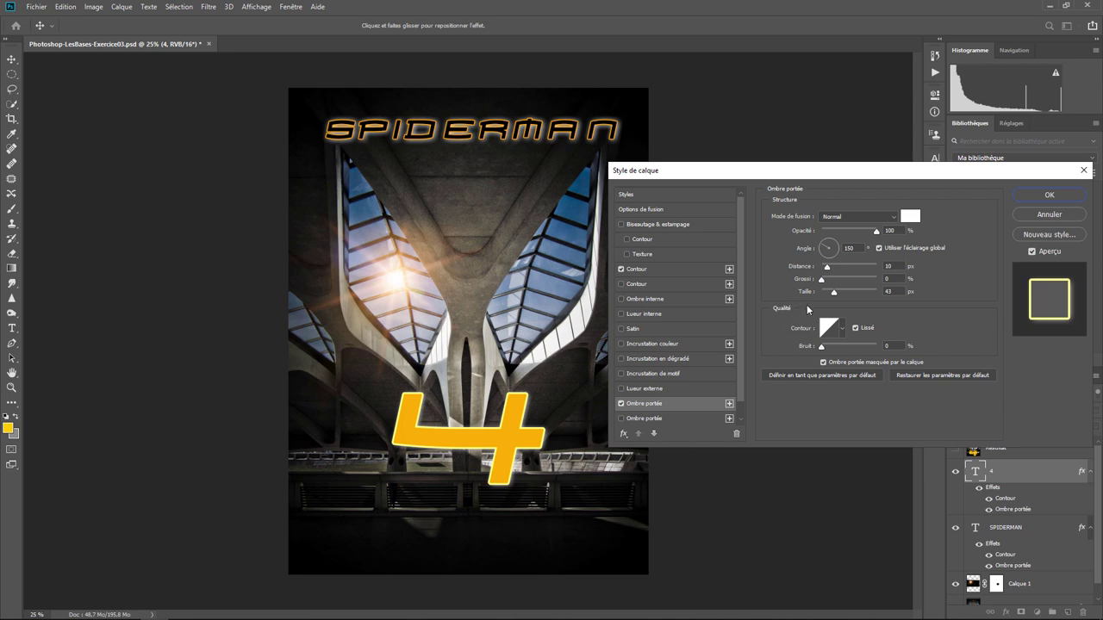
left_click_drag(826, 269, 819, 272)
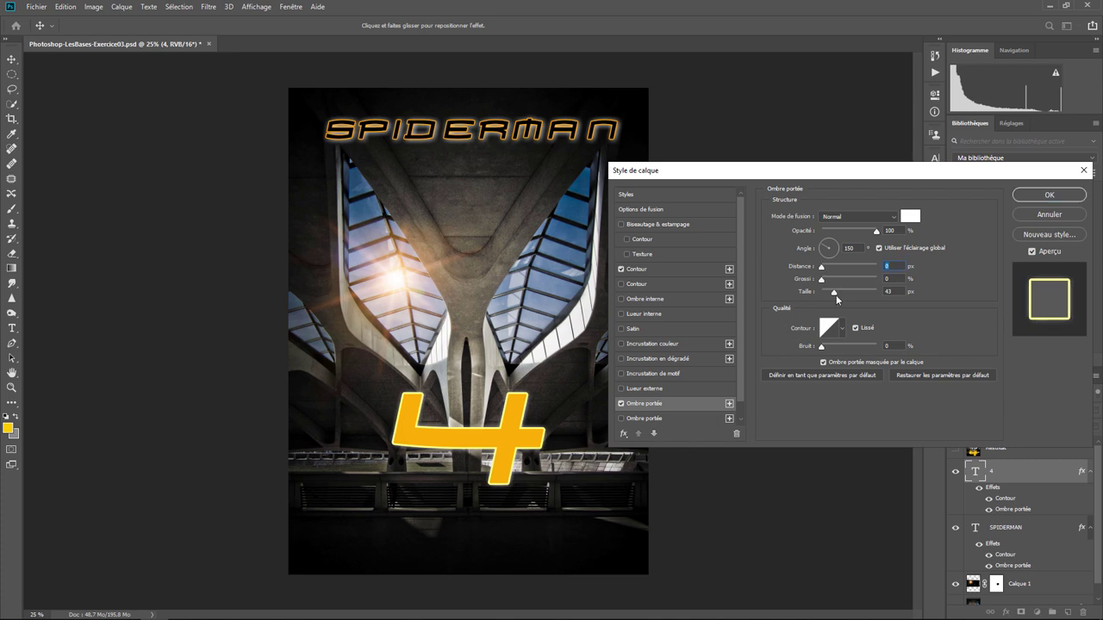
left_click_drag(834, 293, 868, 291)
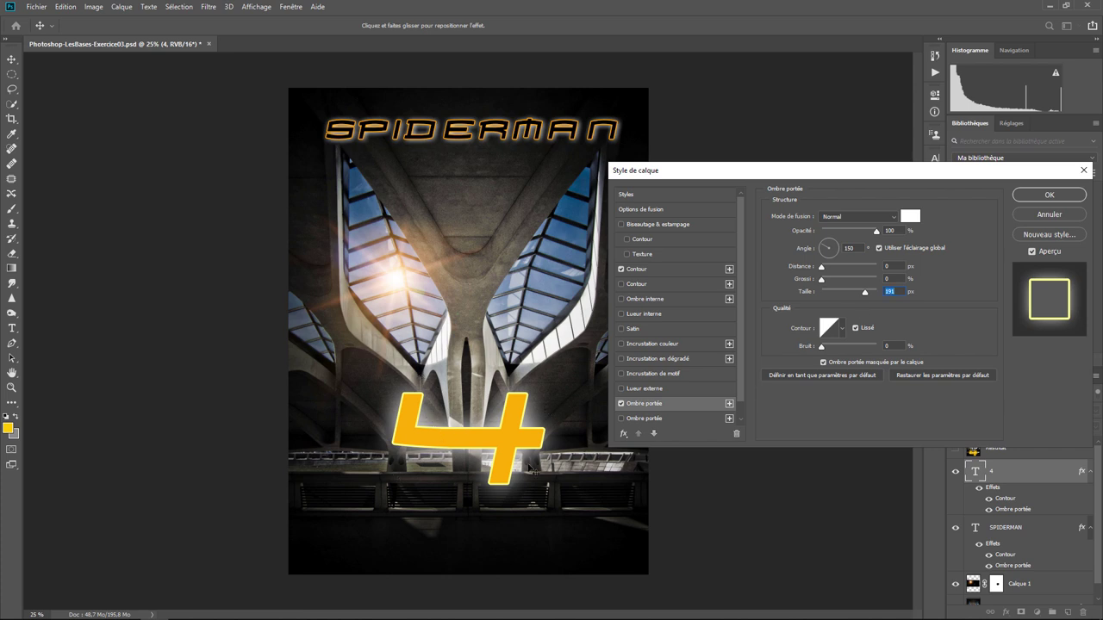
left_click(841, 332)
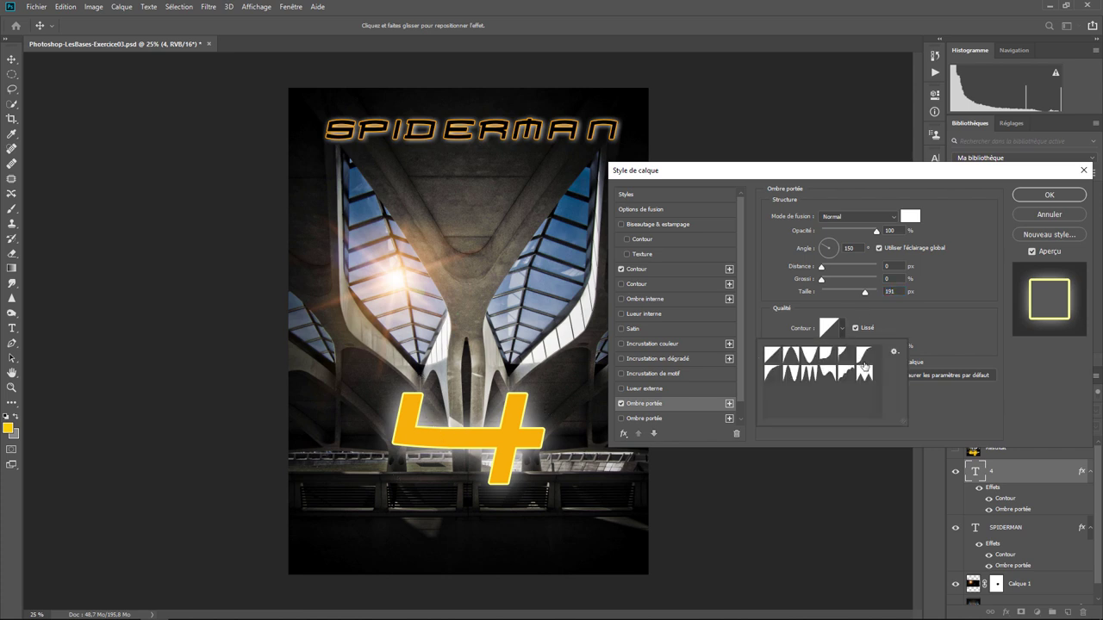
left_click(812, 375)
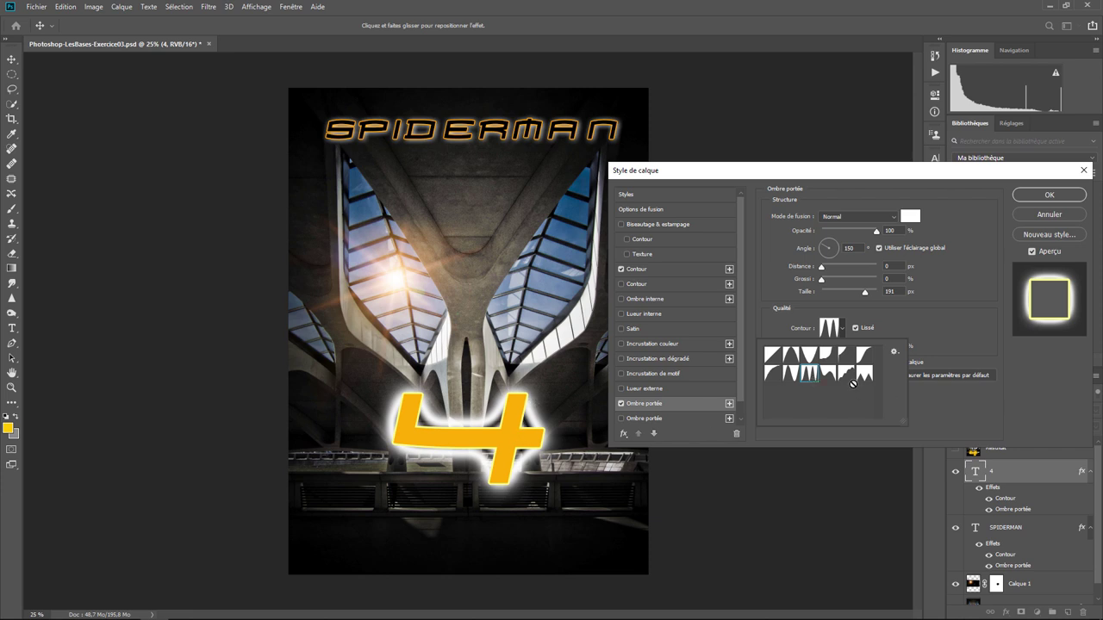
left_click(829, 376)
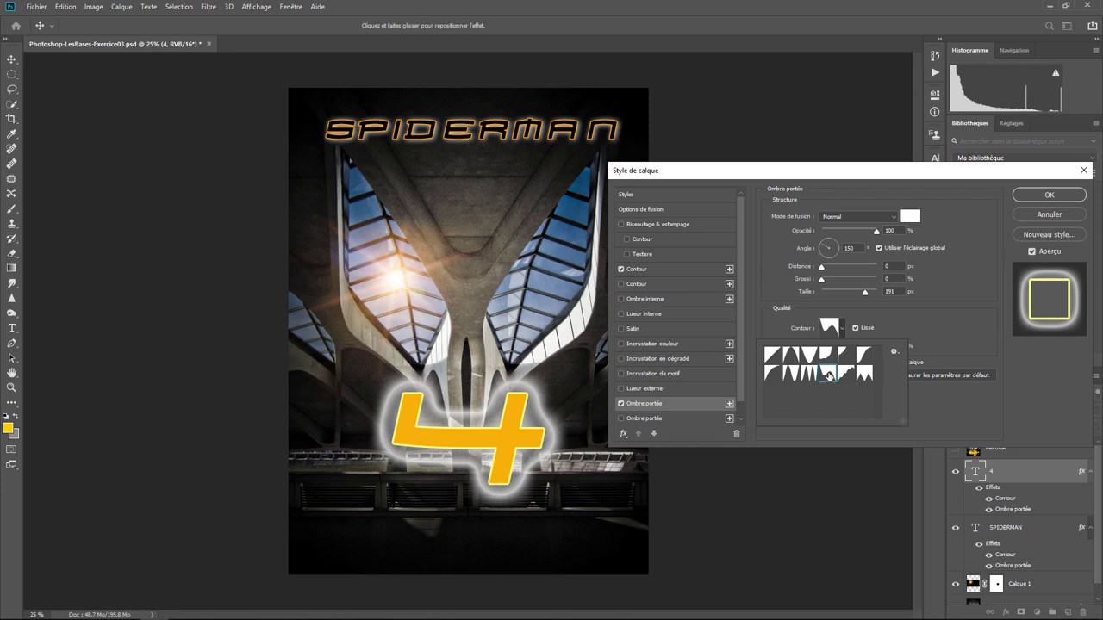
double_click(829, 376)
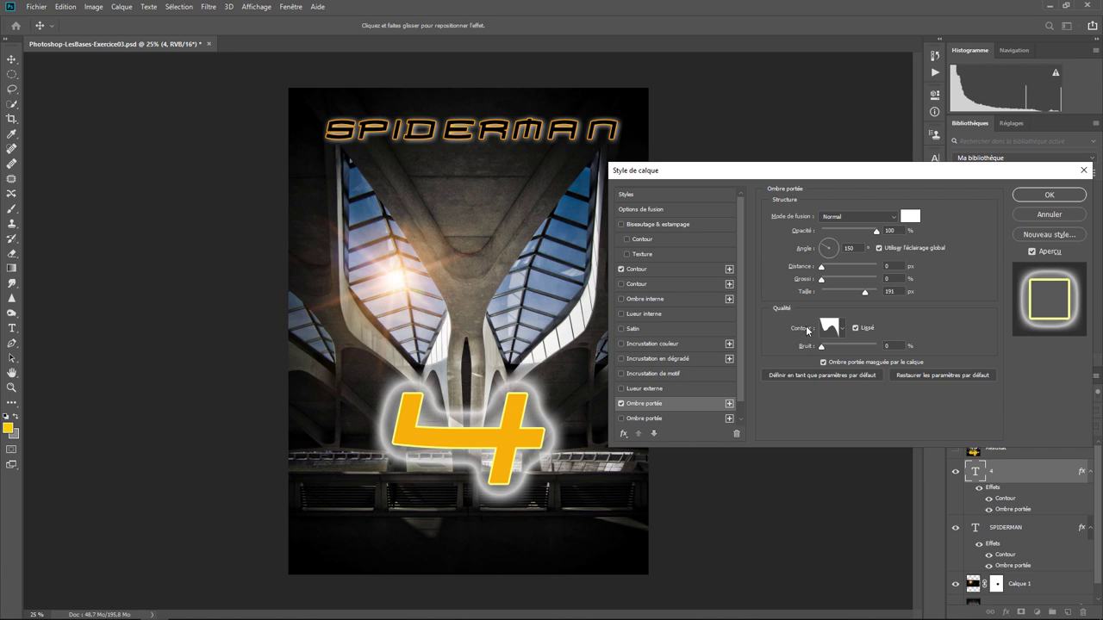
left_click_drag(866, 293, 870, 297)
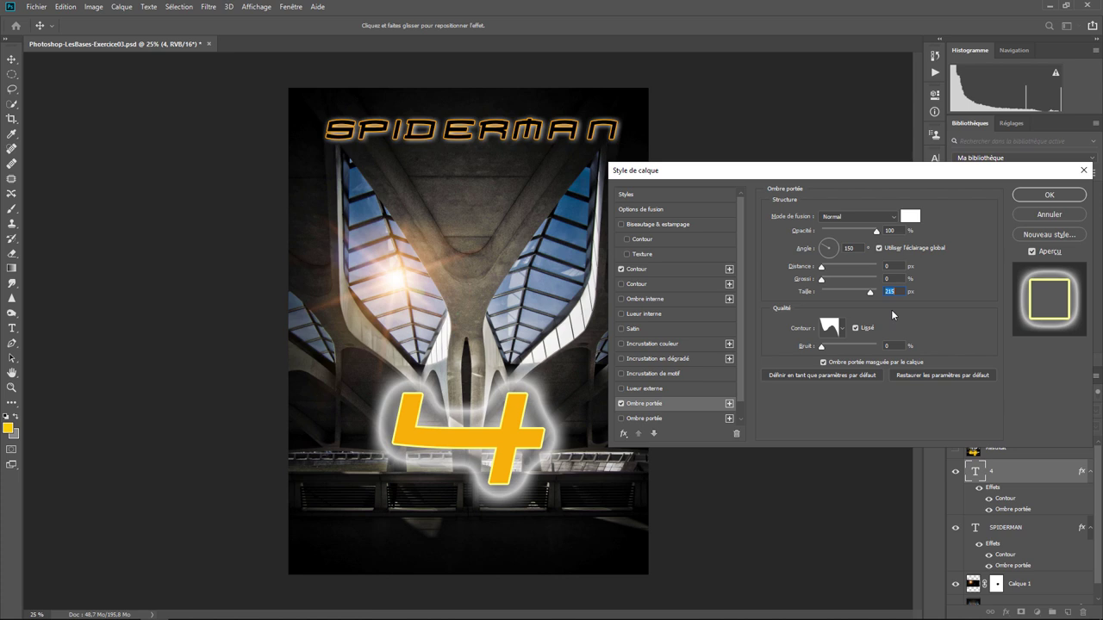
- Change the 4's drop shadow glow colour to bright yellow ffde00
left_click(906, 216)
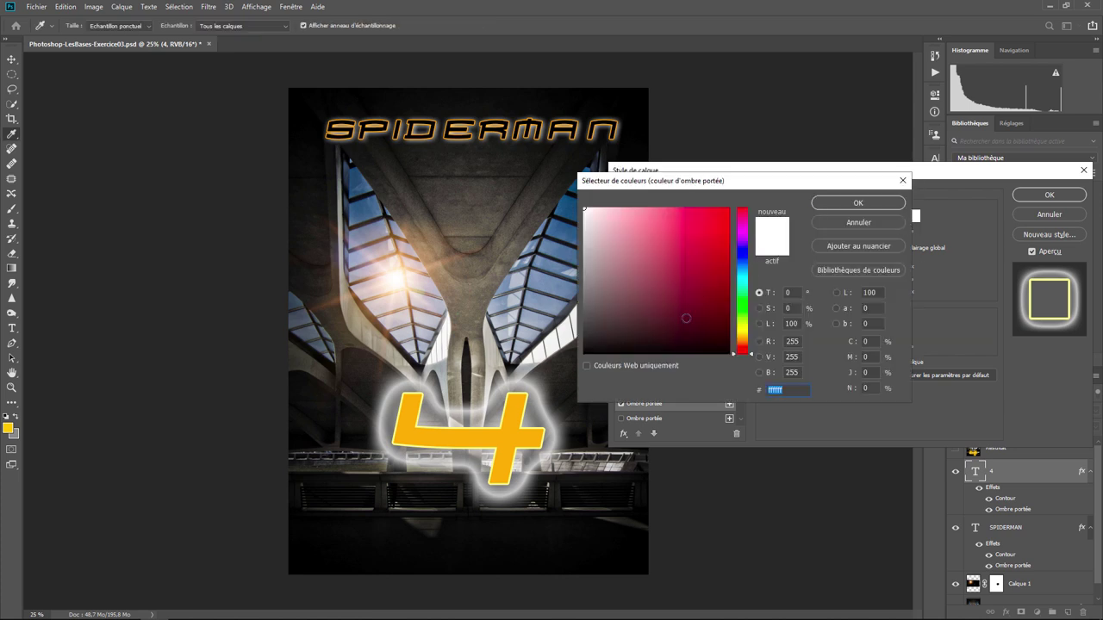
left_click(748, 335)
left_click_drag(748, 336, 748, 335)
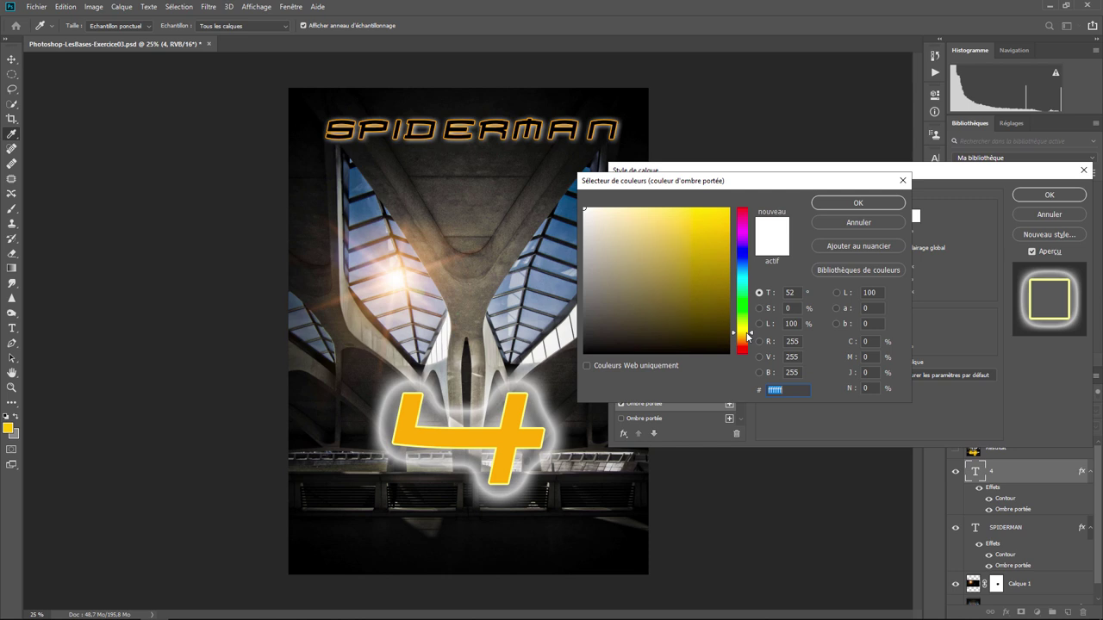
left_click_drag(704, 246, 729, 209)
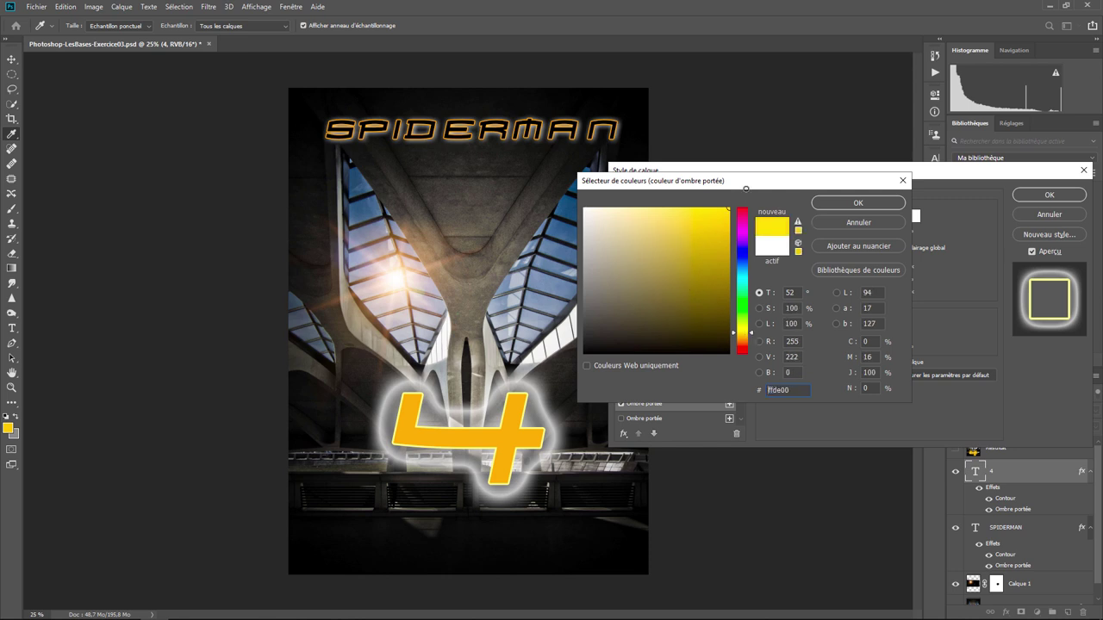
left_click(862, 204)
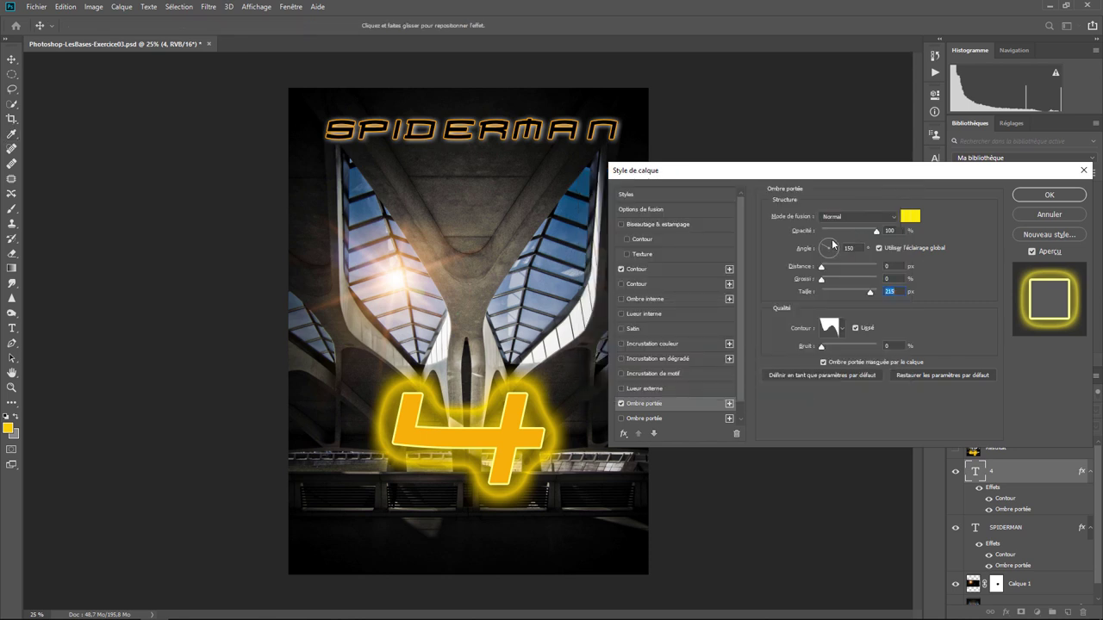
- Apply the 4's layer style and toggle the Resultat reference layer to compare
left_click(1049, 196)
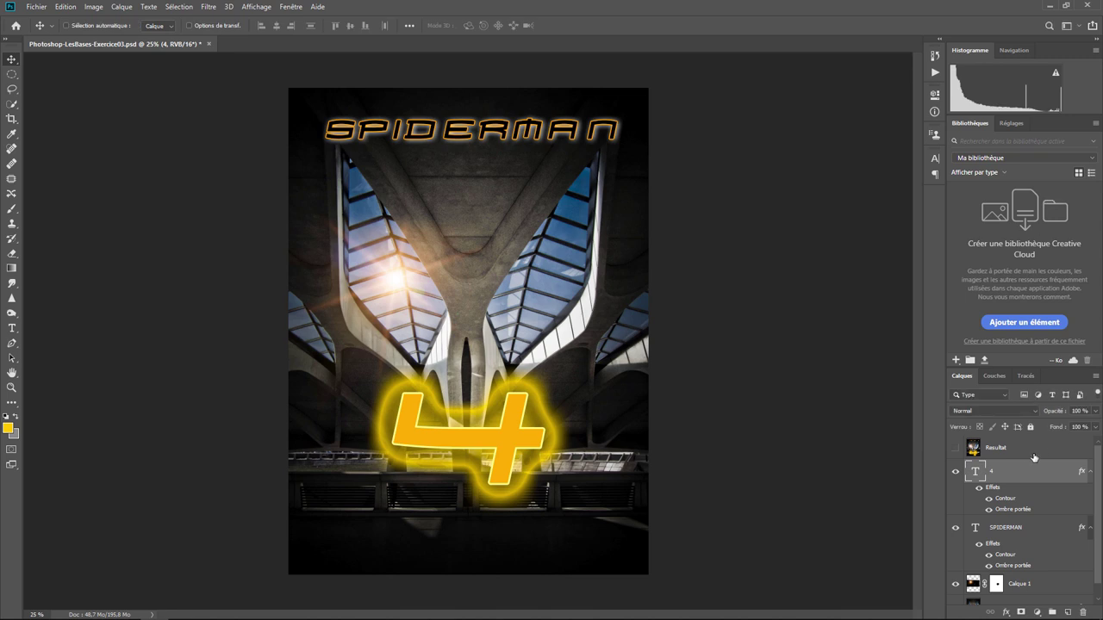
left_click(955, 448)
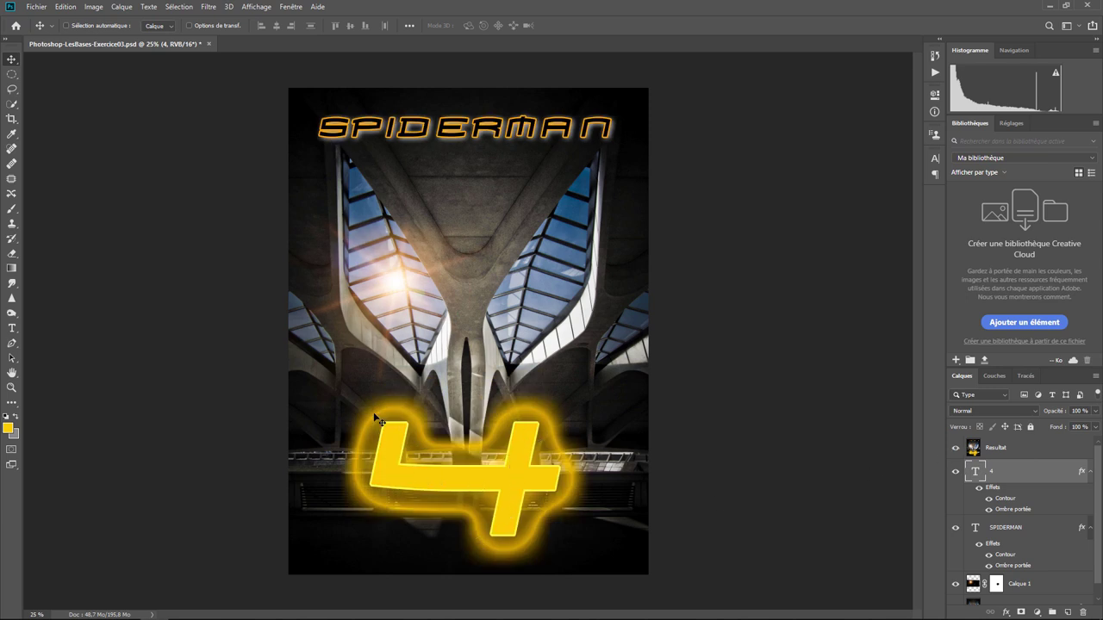
left_click(955, 449)
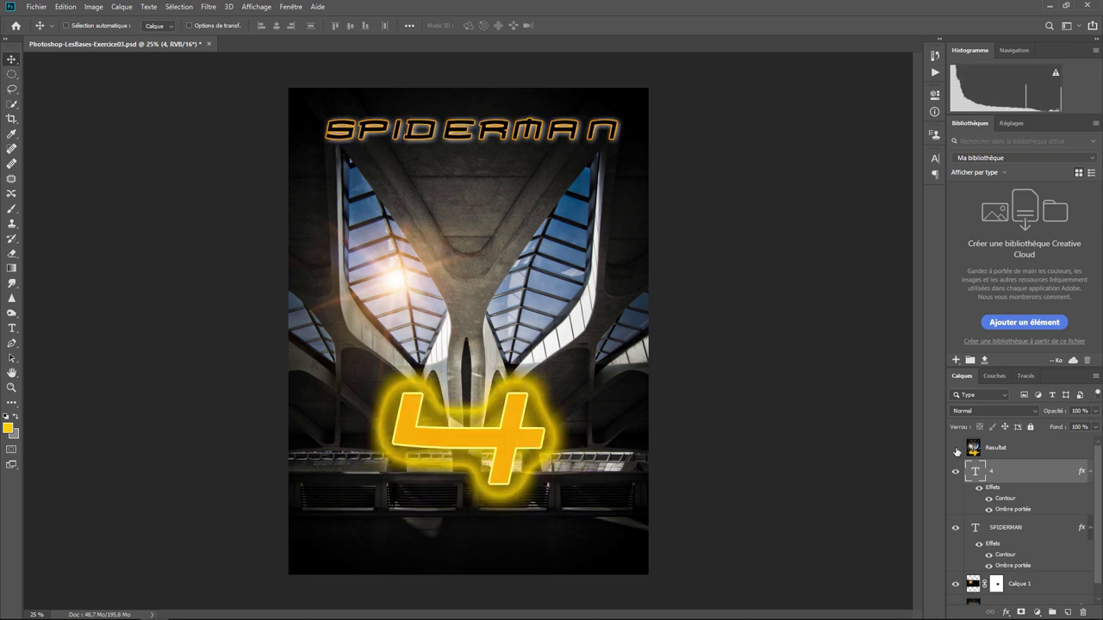
left_click(955, 448)
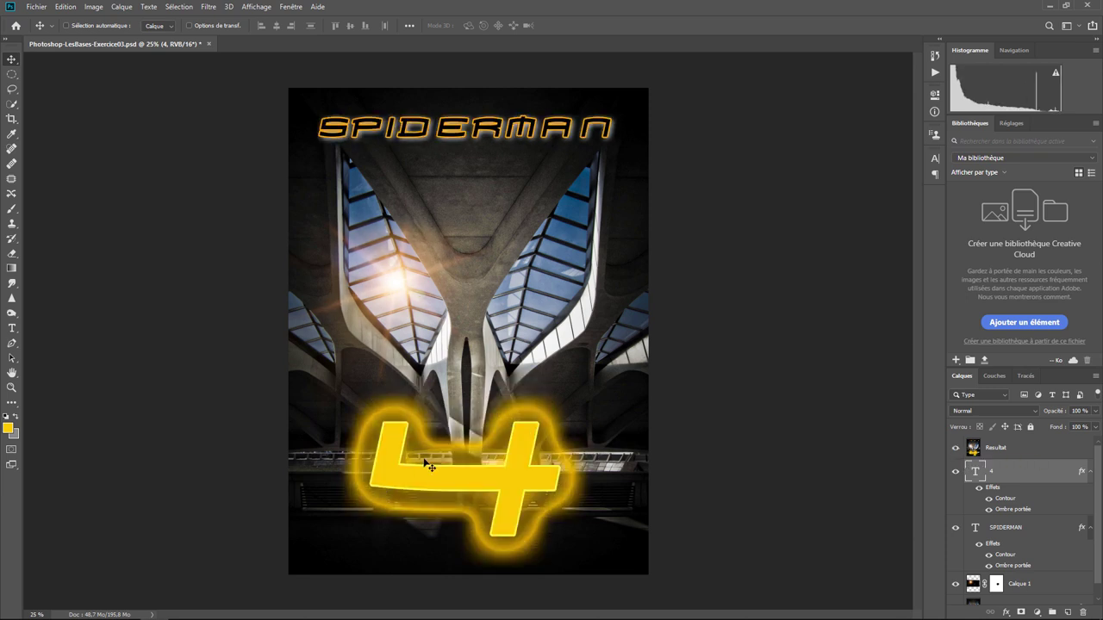
left_click(955, 448)
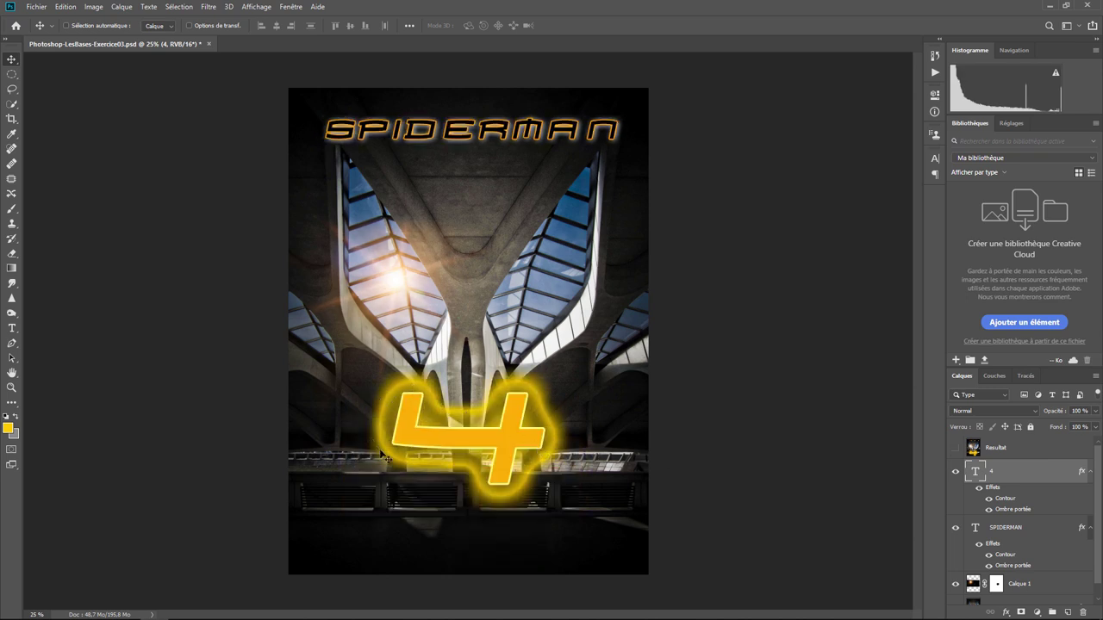
- Darken the 4's drop shadow glow colour to gold-yellow c9af00
right_click(991, 475)
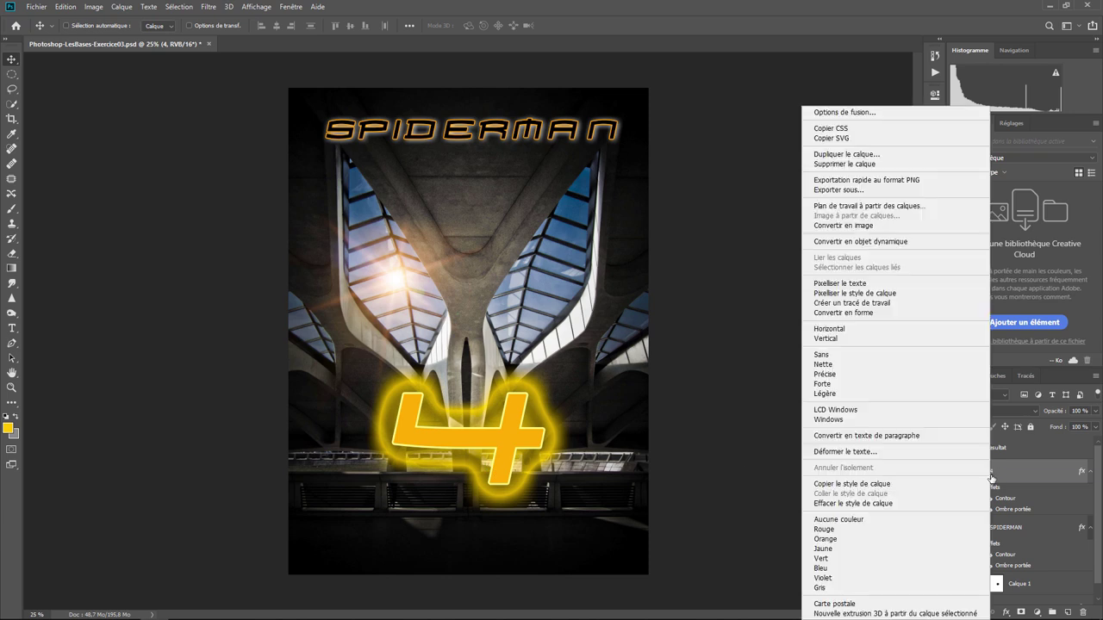
left_click(843, 112)
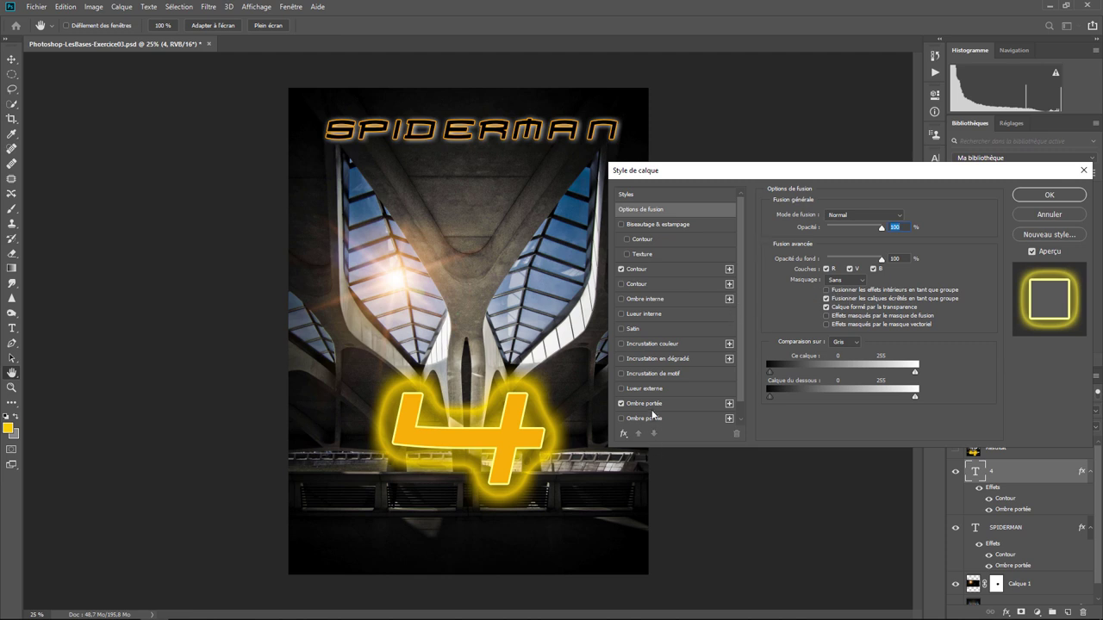
left_click(646, 403)
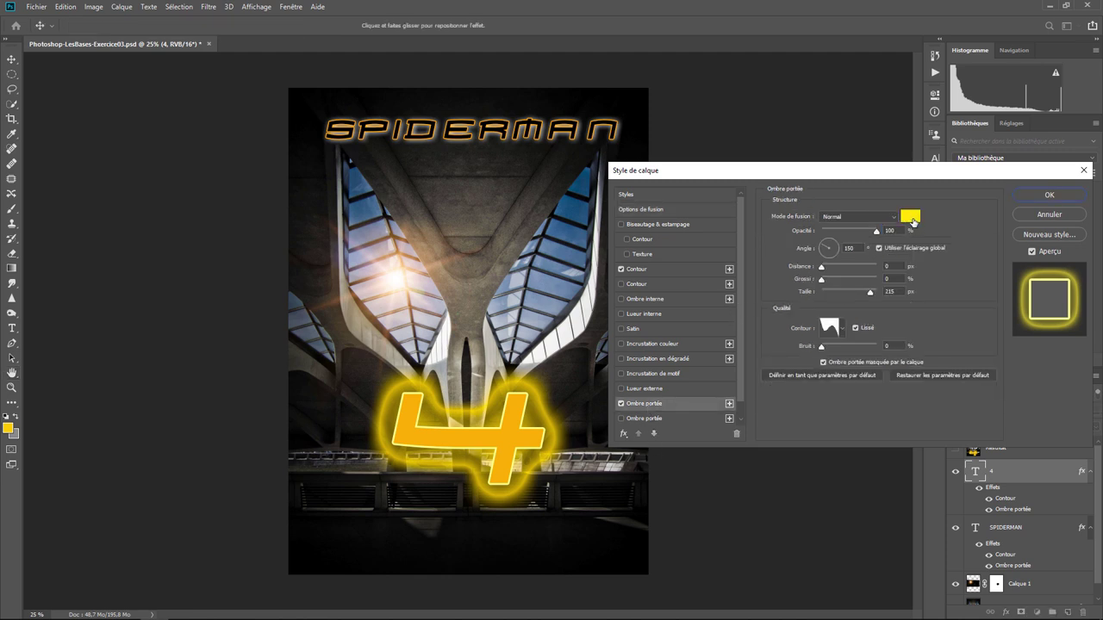
left_click(911, 219)
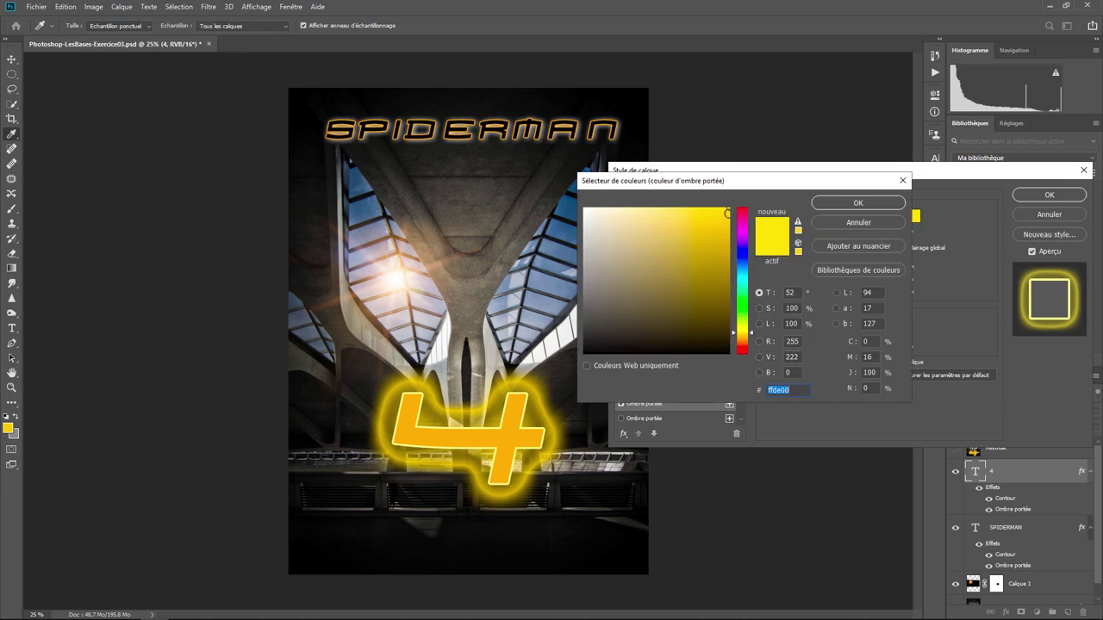
left_click_drag(728, 211, 733, 233)
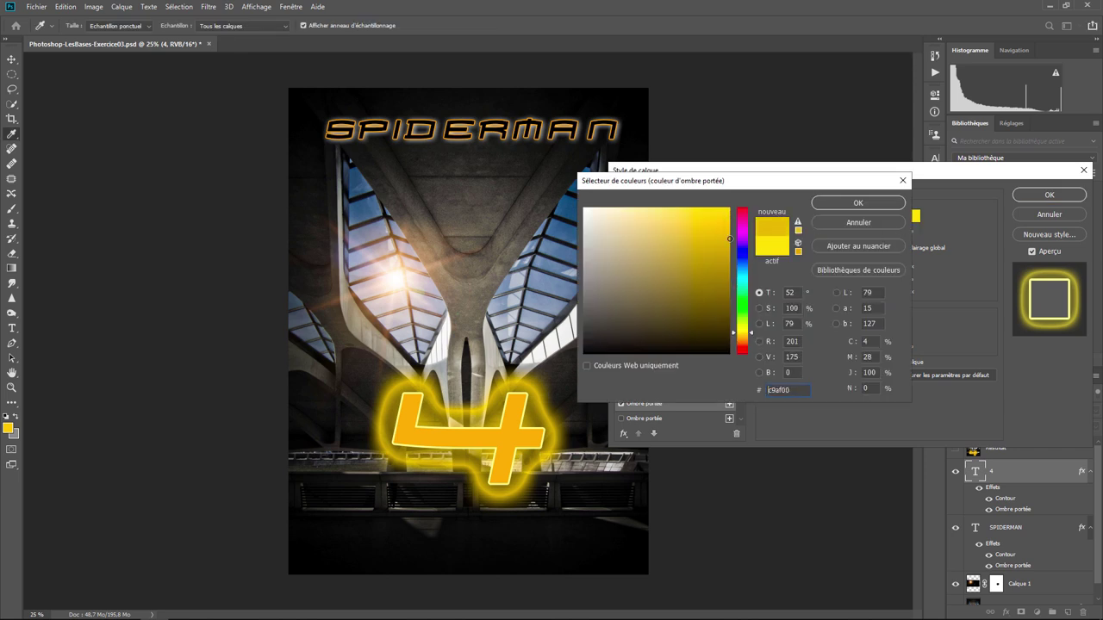
left_click(857, 203)
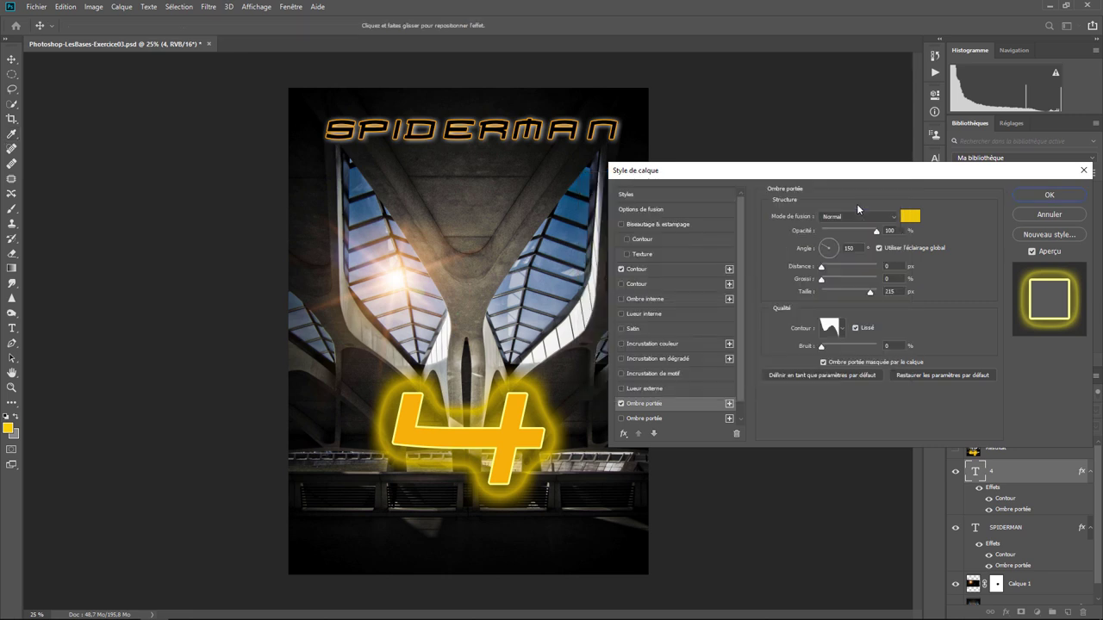
- Set the 4's font size to 1500 px
double_click(976, 471)
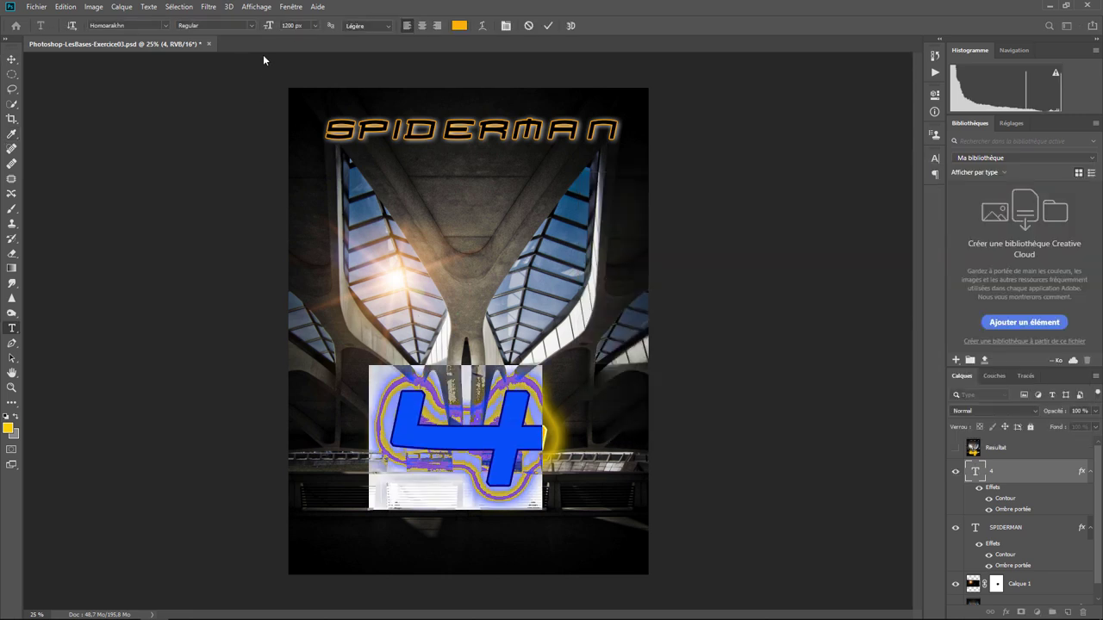
left_click(305, 25)
type("1500")
key("Return")
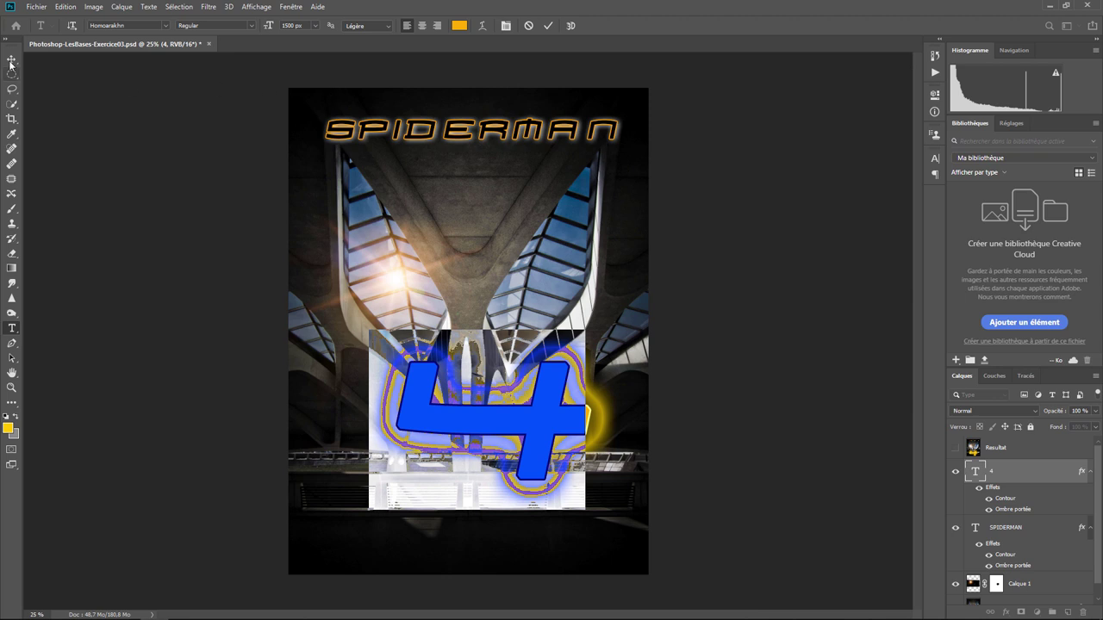
left_click(12, 58)
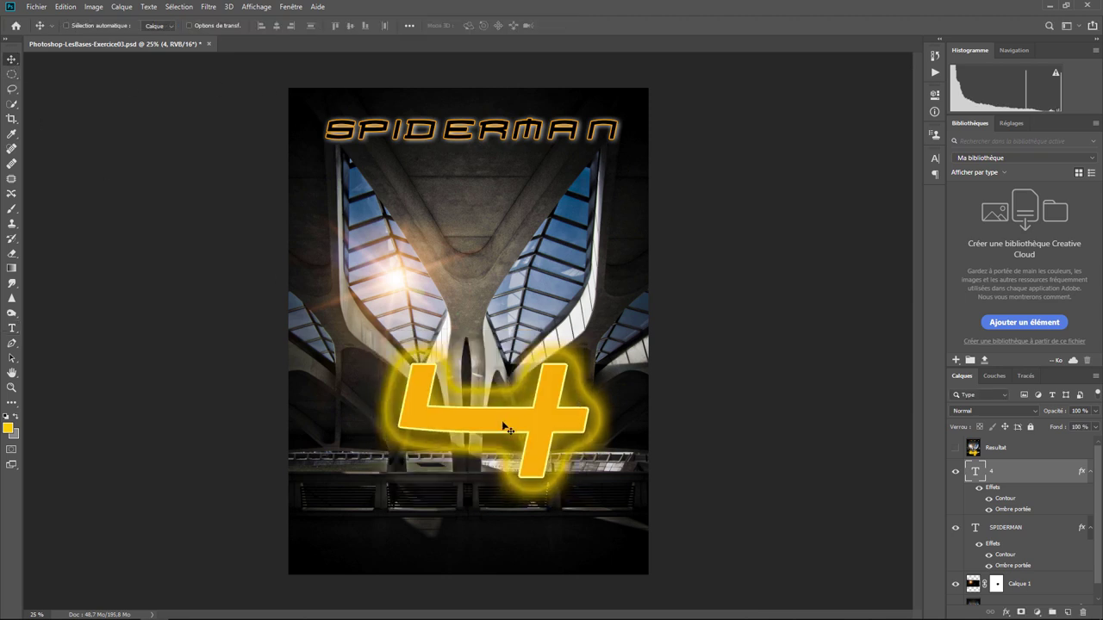
- Move the 4 down and left, over the walkway below the architecture
mouse_move(503, 420)
left_mouse_down()
mouse_move(469, 456)
mouse_move(475, 450)
left_mouse_up()
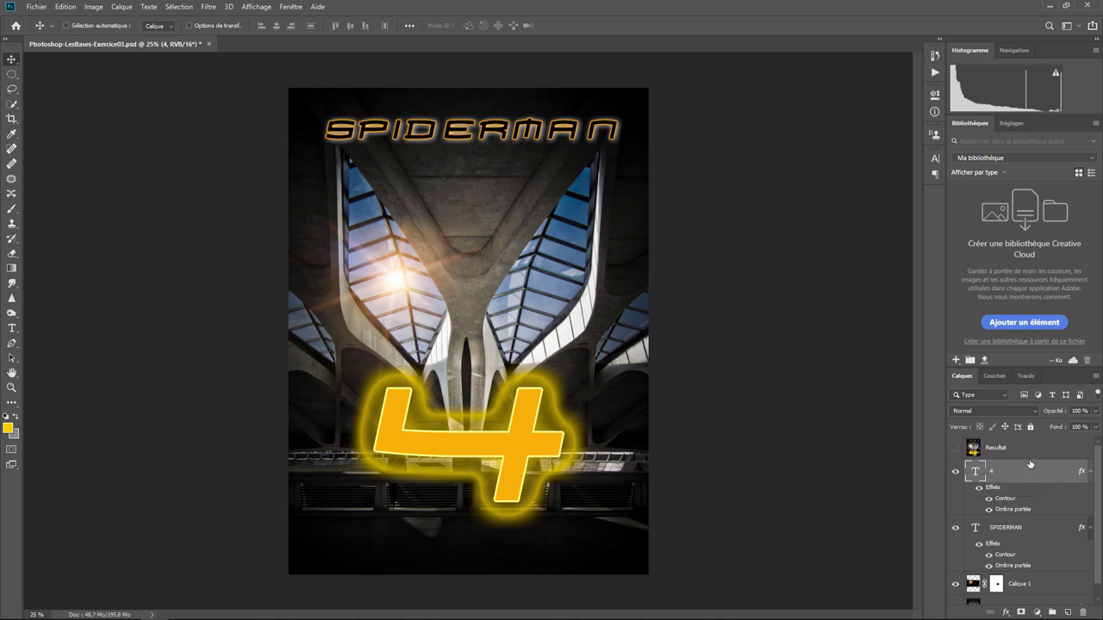
left_click_drag(1098, 491, 1095, 562)
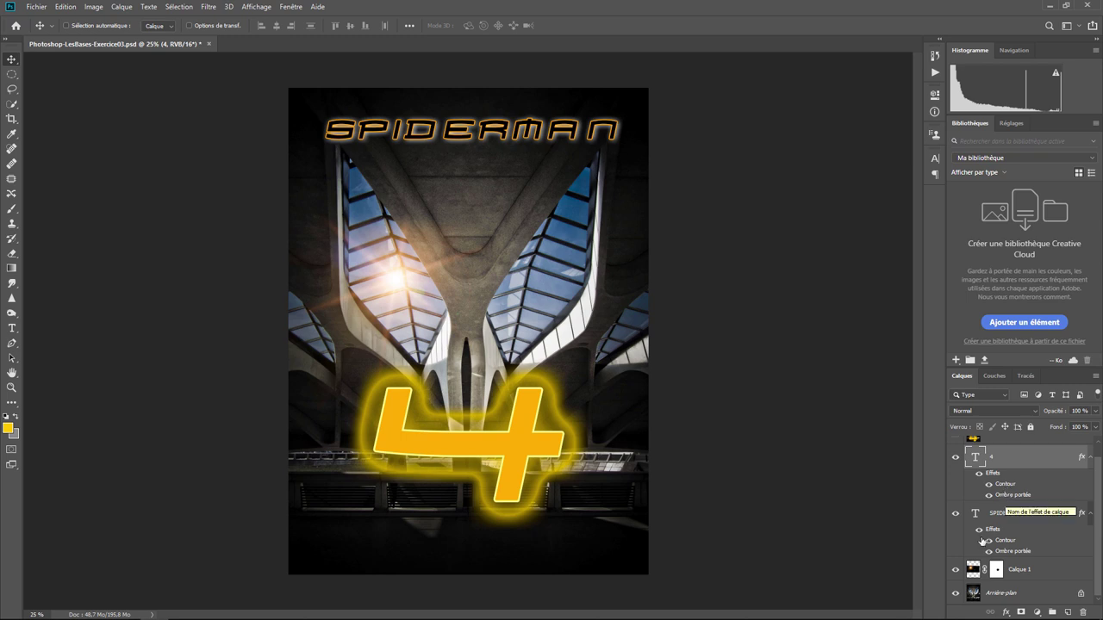
left_click(1037, 568)
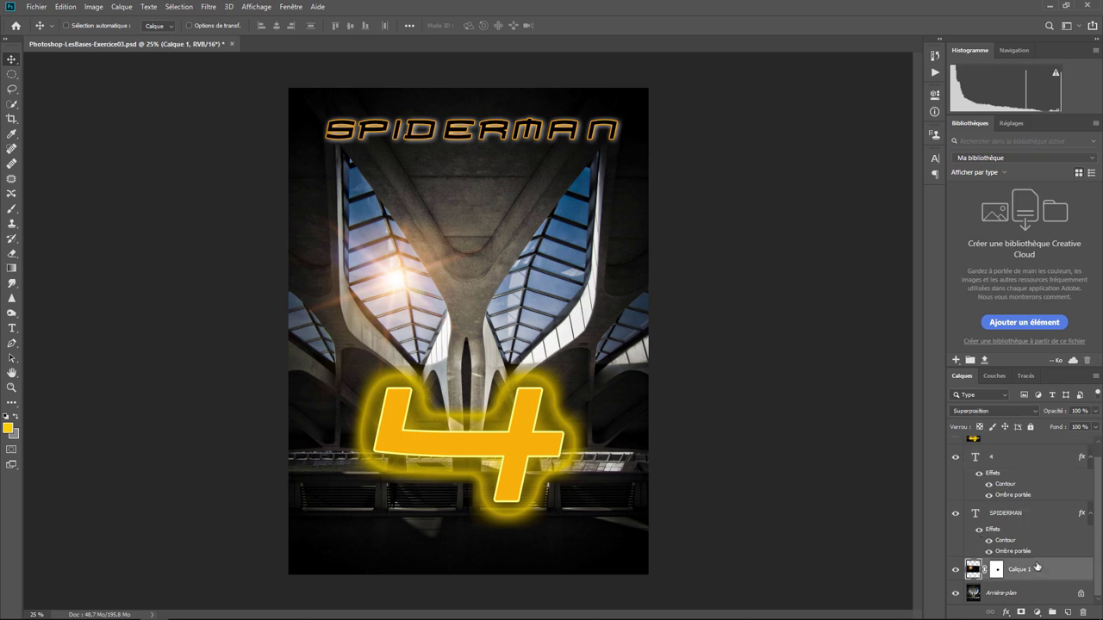